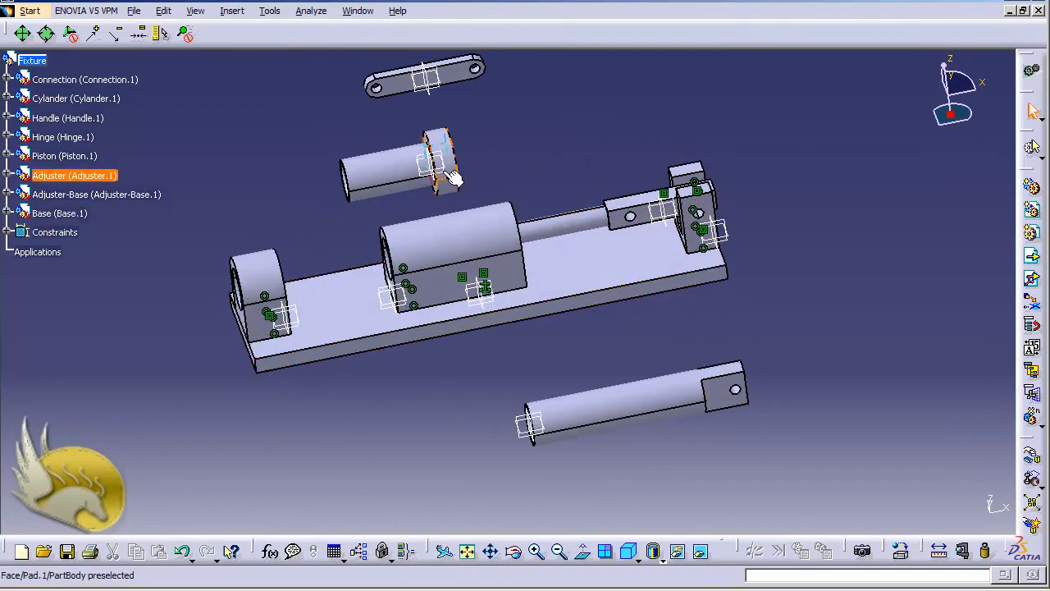
Add a 60-degree angle constraint between the handle's axis and the hinge's top edge, and update the assembly
click(230, 12)
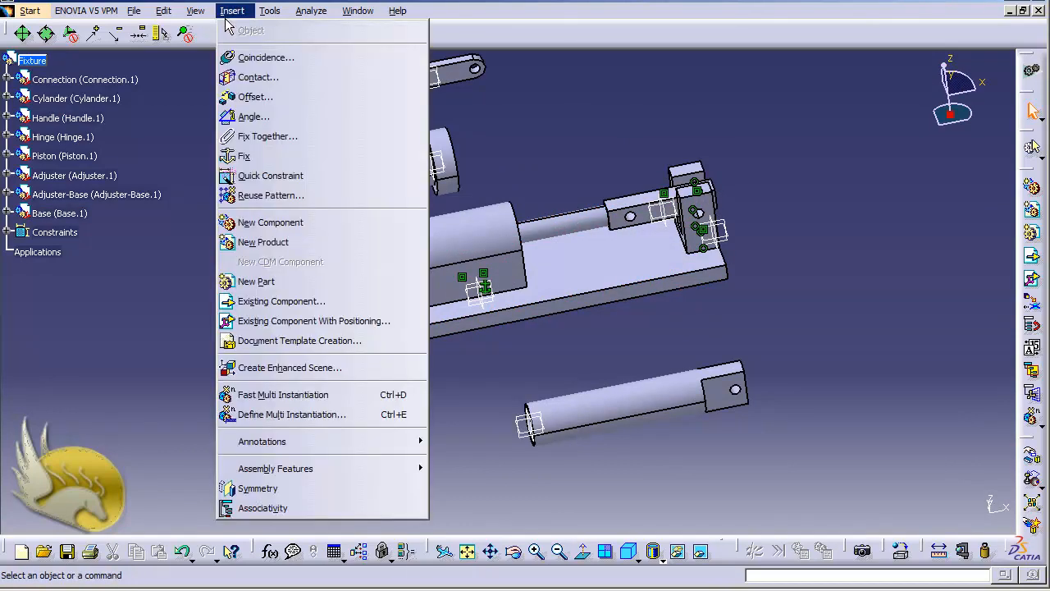
click(253, 118)
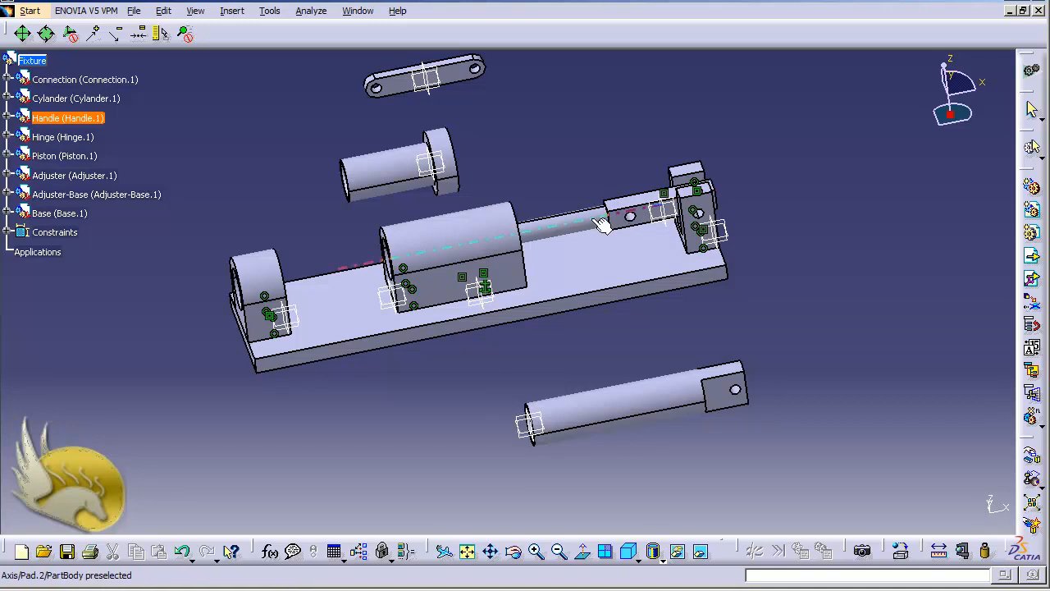
click(603, 222)
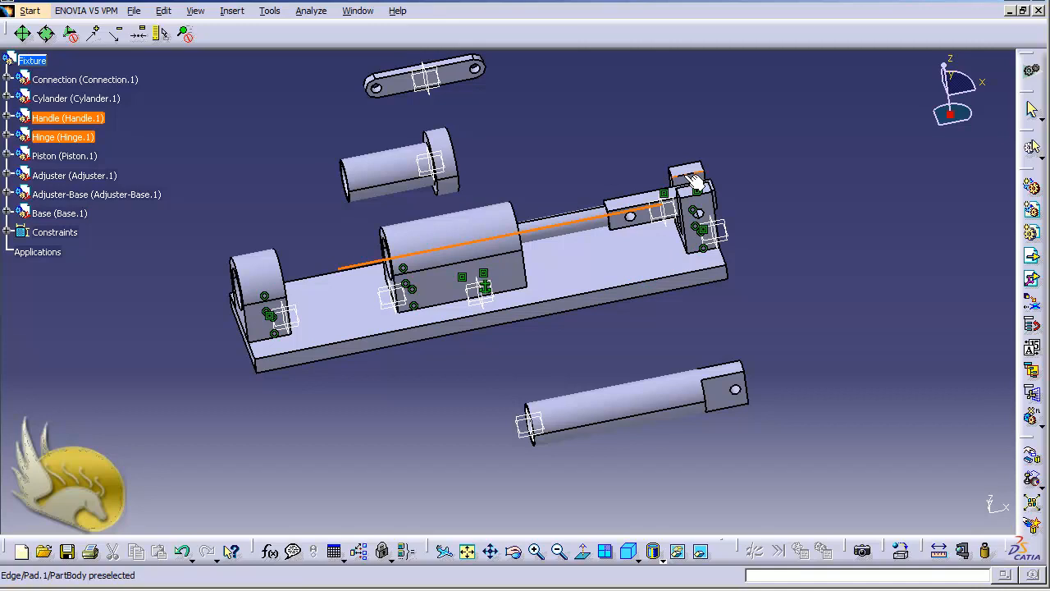
click(696, 180)
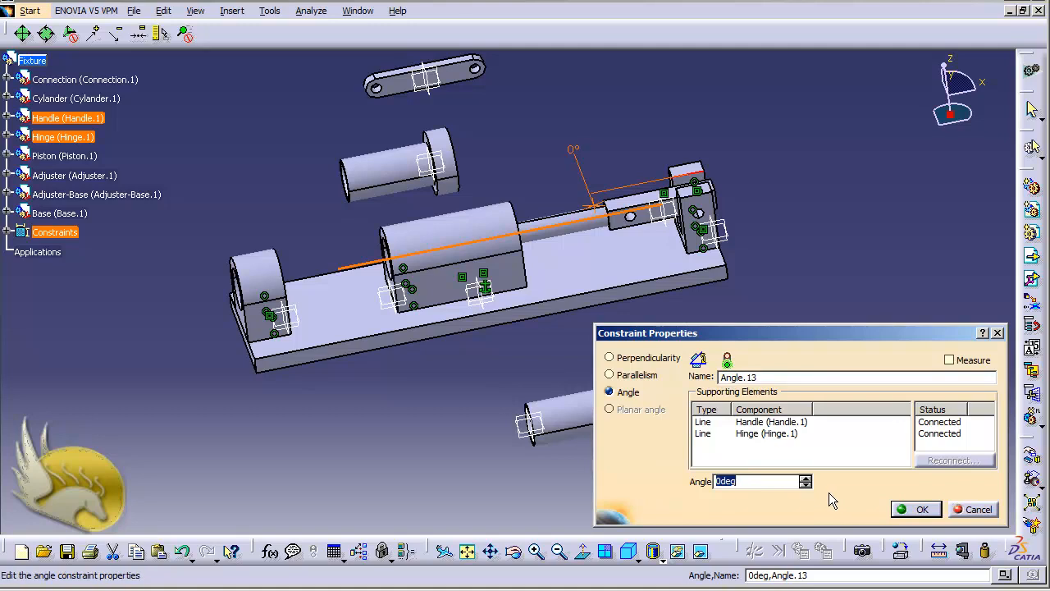
text(6)
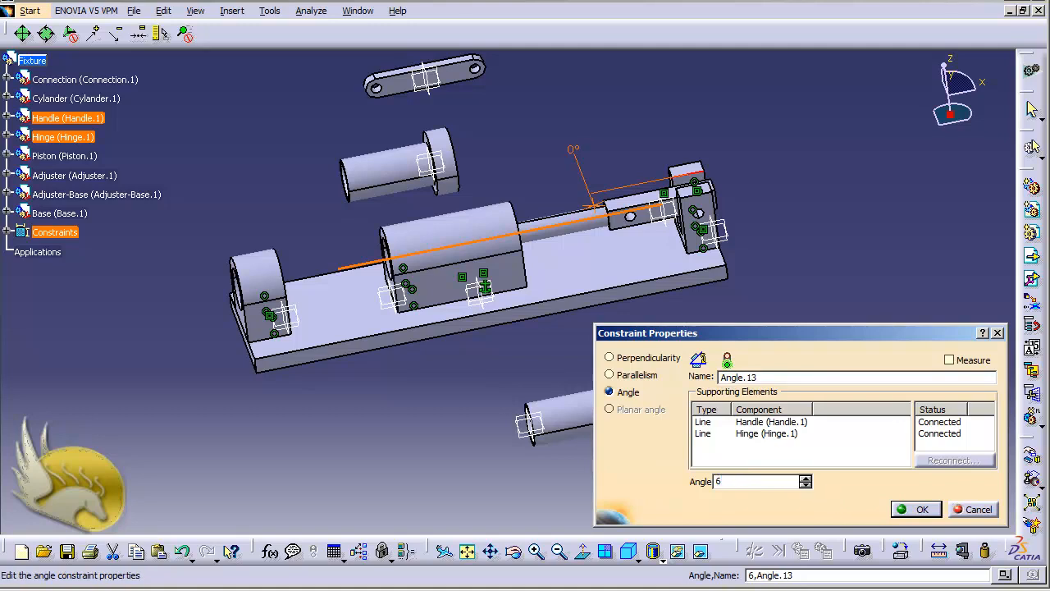
text(0deg)
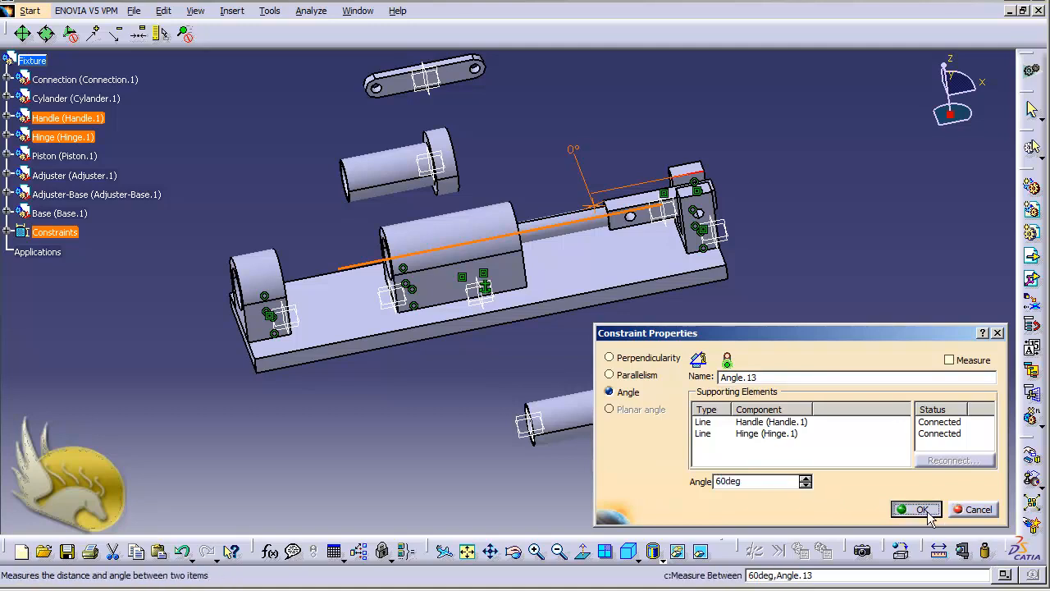
click(919, 509)
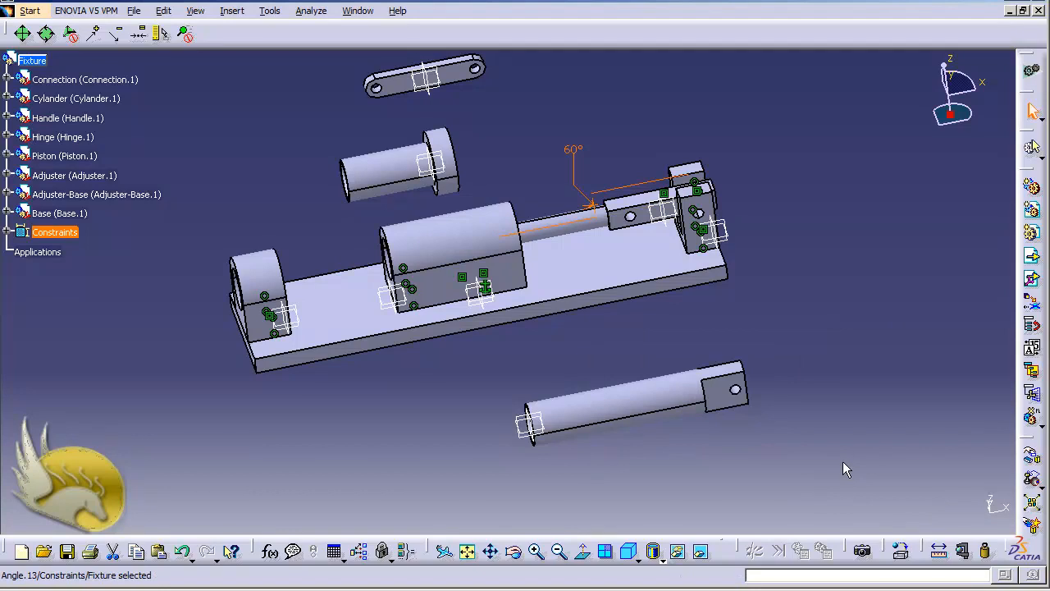
key(ctrl+u)
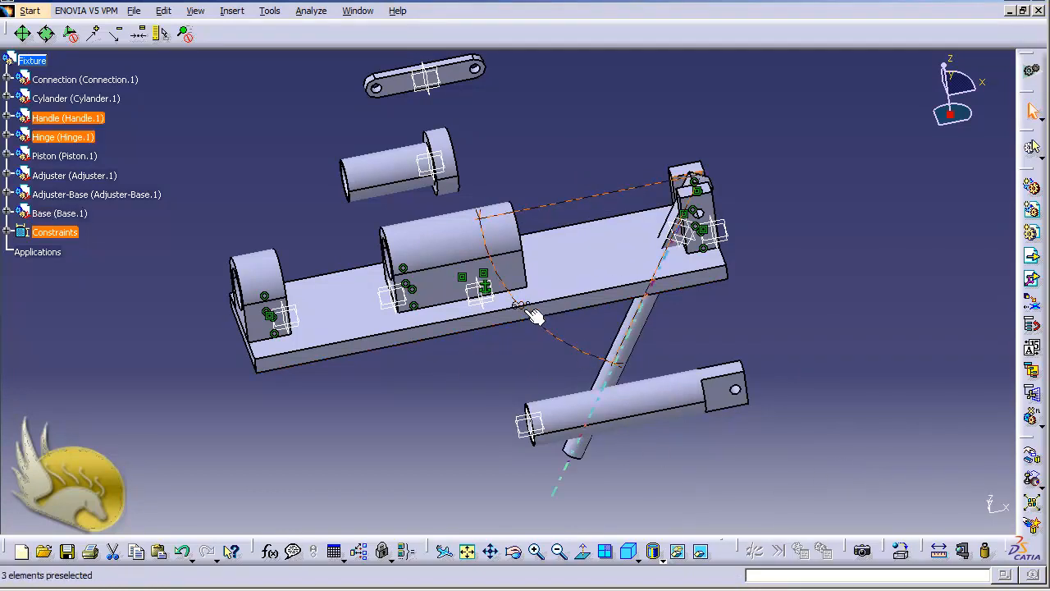
Reposition the handle-hinge angle dimension close to the hinge and set its value to -60 degrees
drag(527, 309, 632, 238)
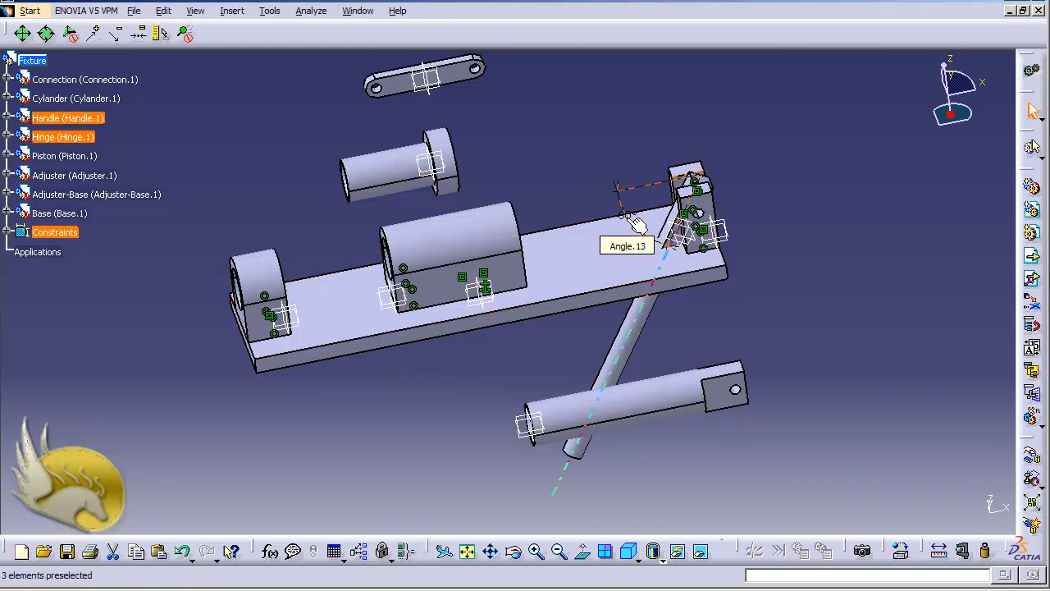
click(636, 223)
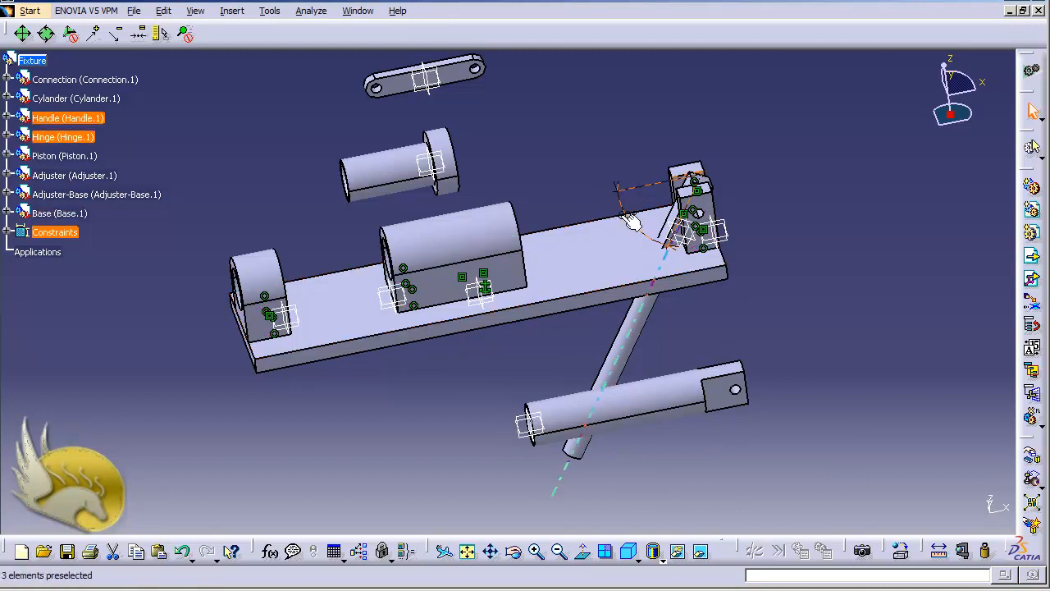
double_click(627, 216)
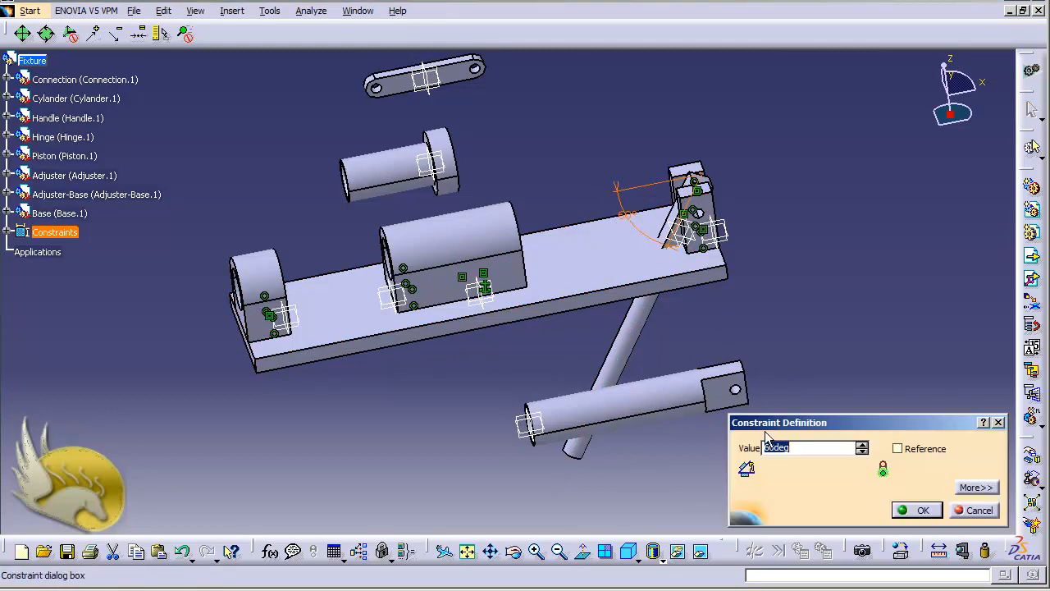
click(766, 447)
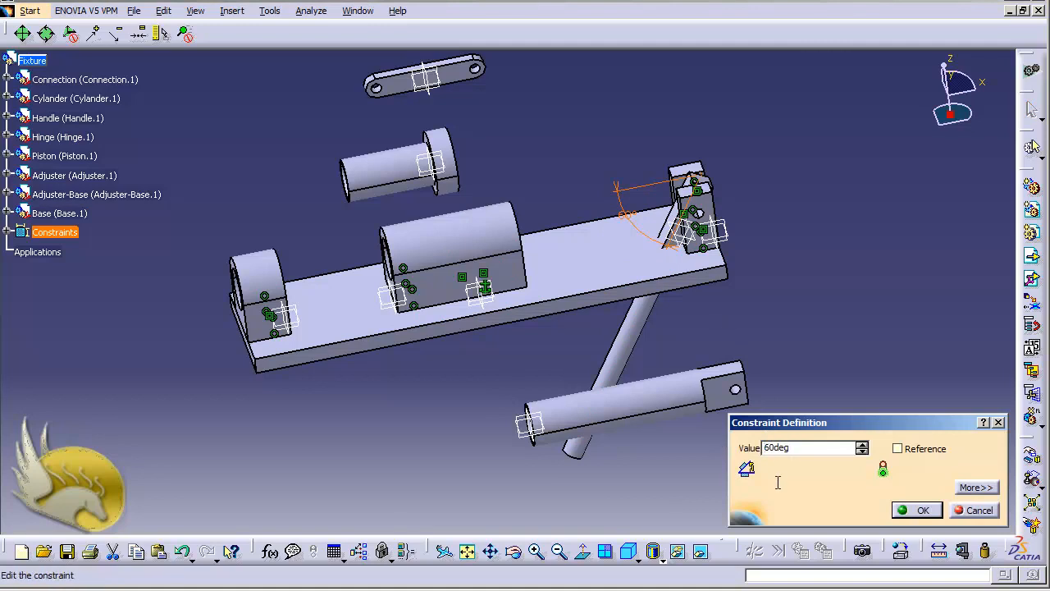
text(-)
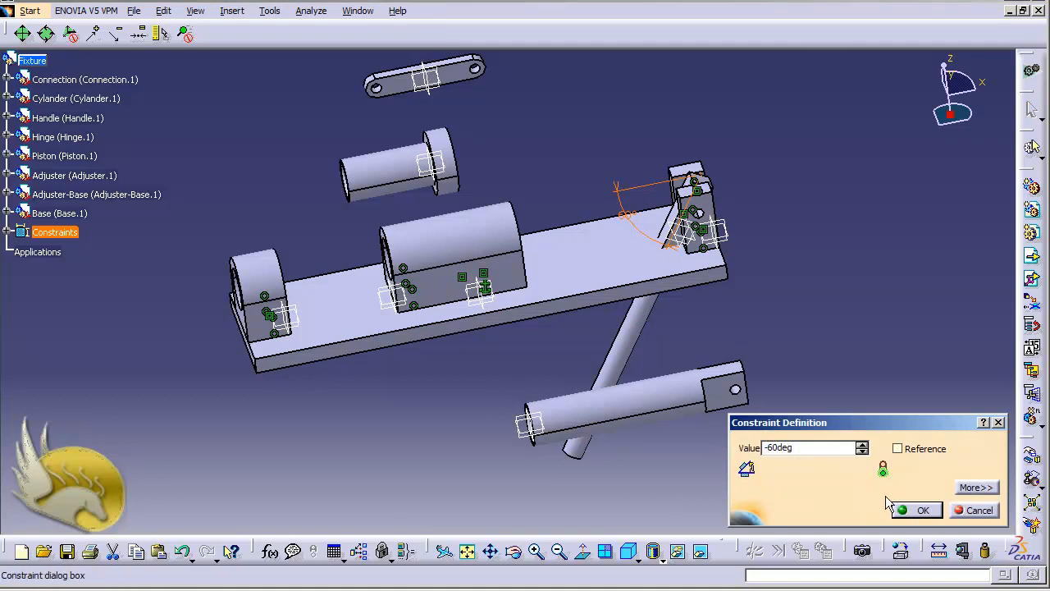
click(900, 509)
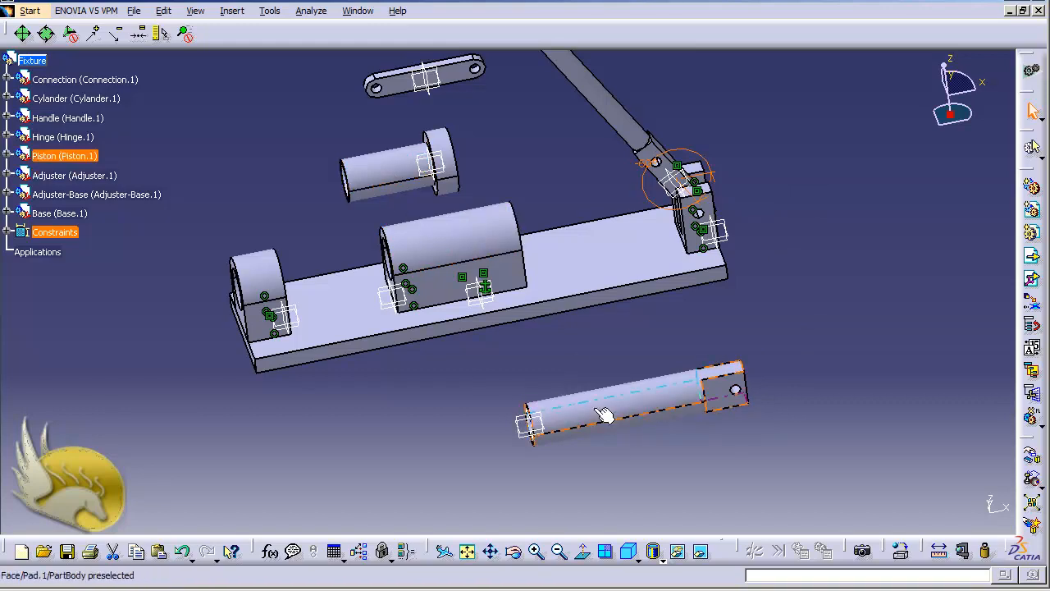
Add a coincidence constraint between the cylinder block's axis and the piston's axis, and update the assembly
click(233, 11)
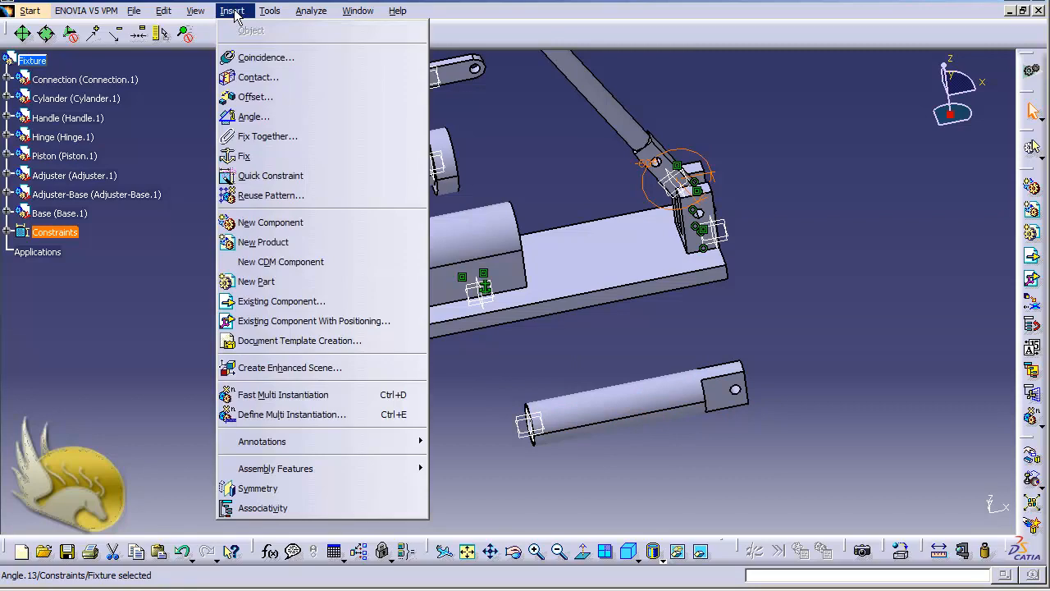
click(257, 59)
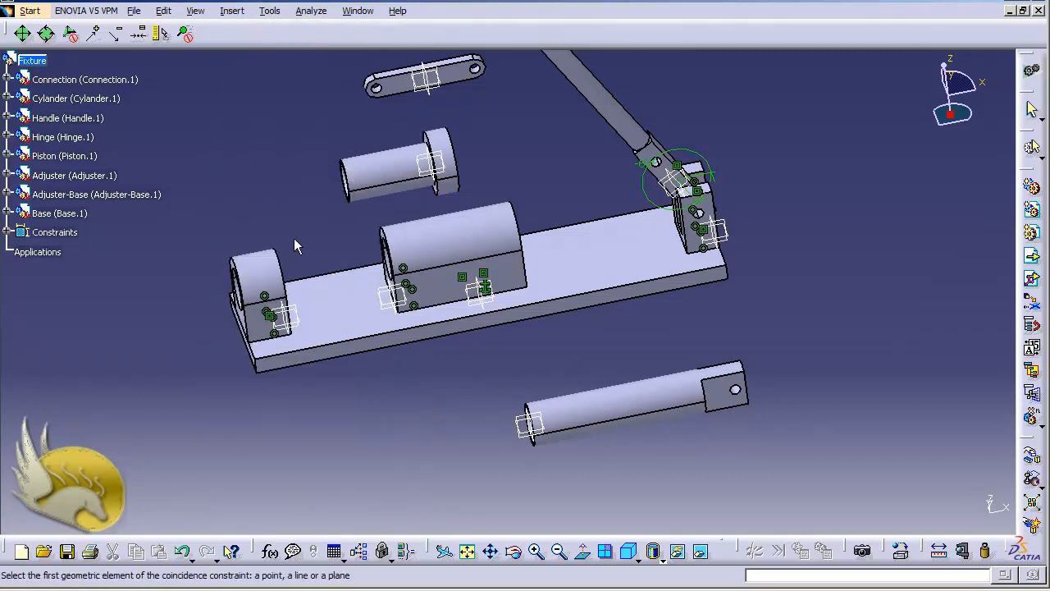
click(407, 264)
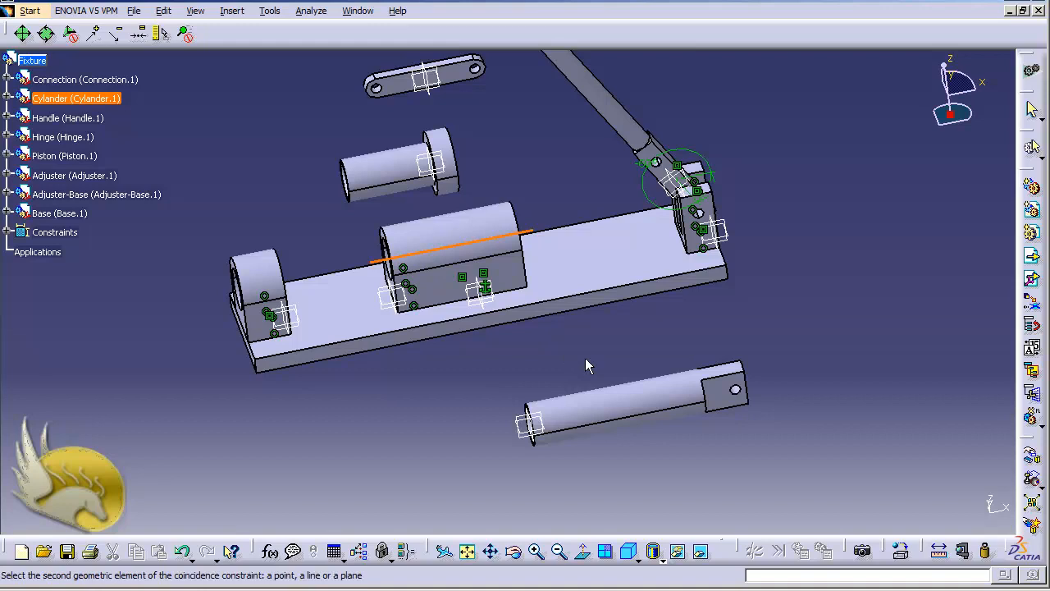
click(599, 418)
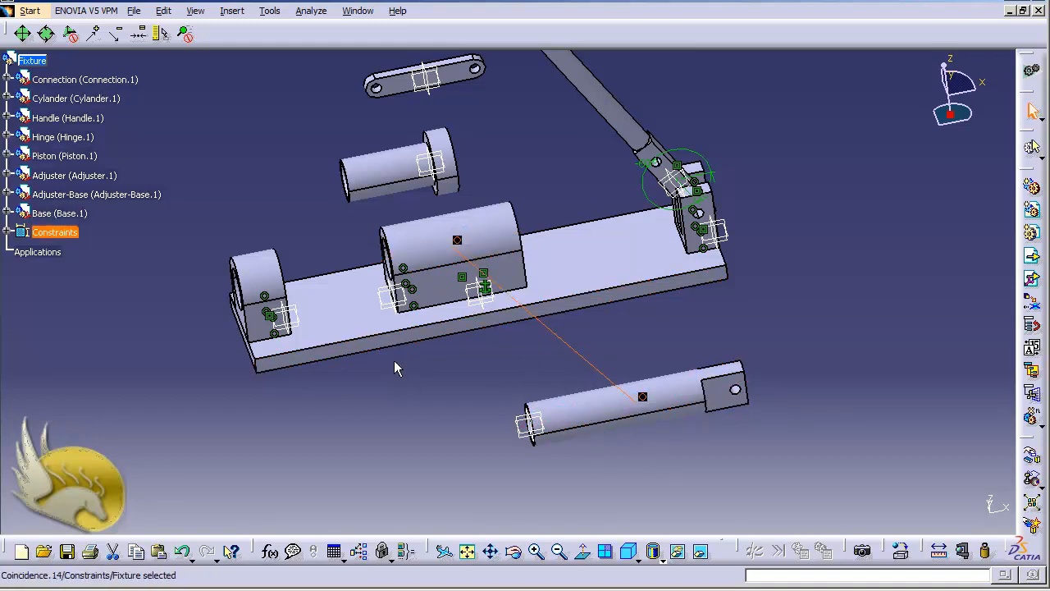
key(ctrl+u)
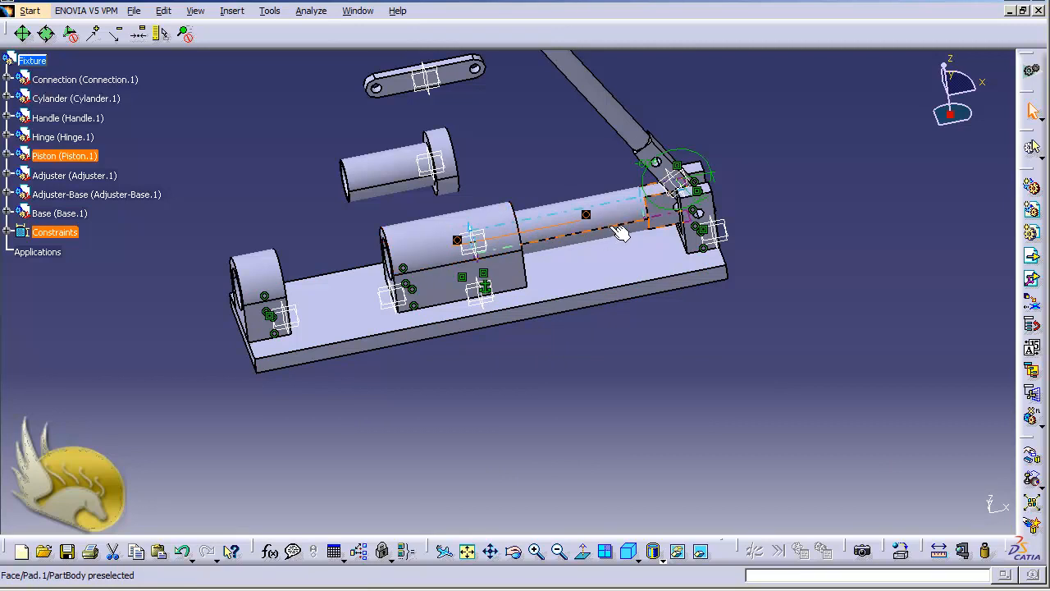
Manipulate the piston along the X axis, sliding it through the cylinder block away from the hinge
click(171, 11)
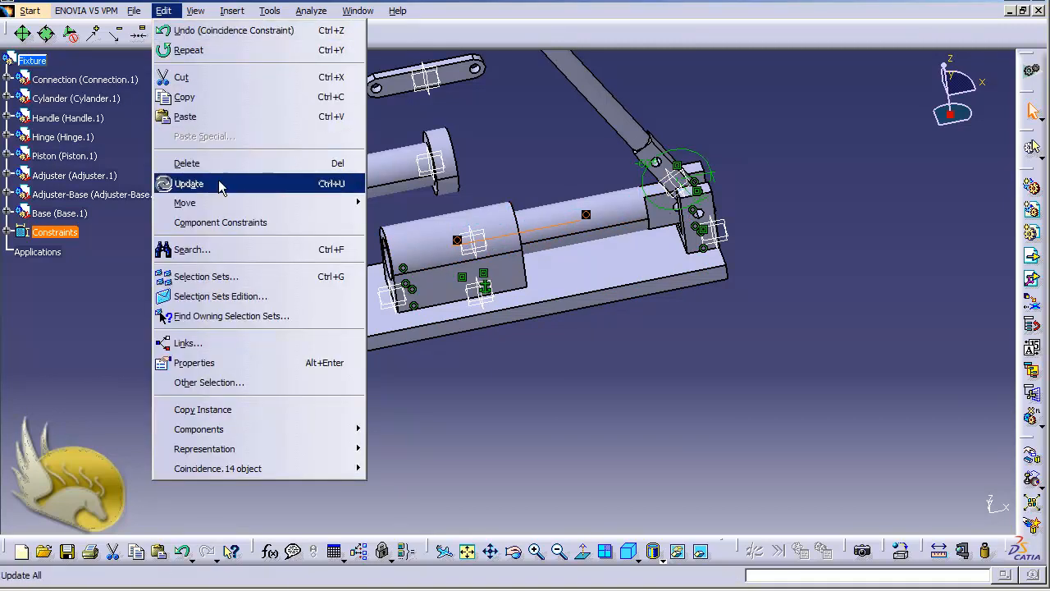
mouse_move(316, 207)
click(408, 203)
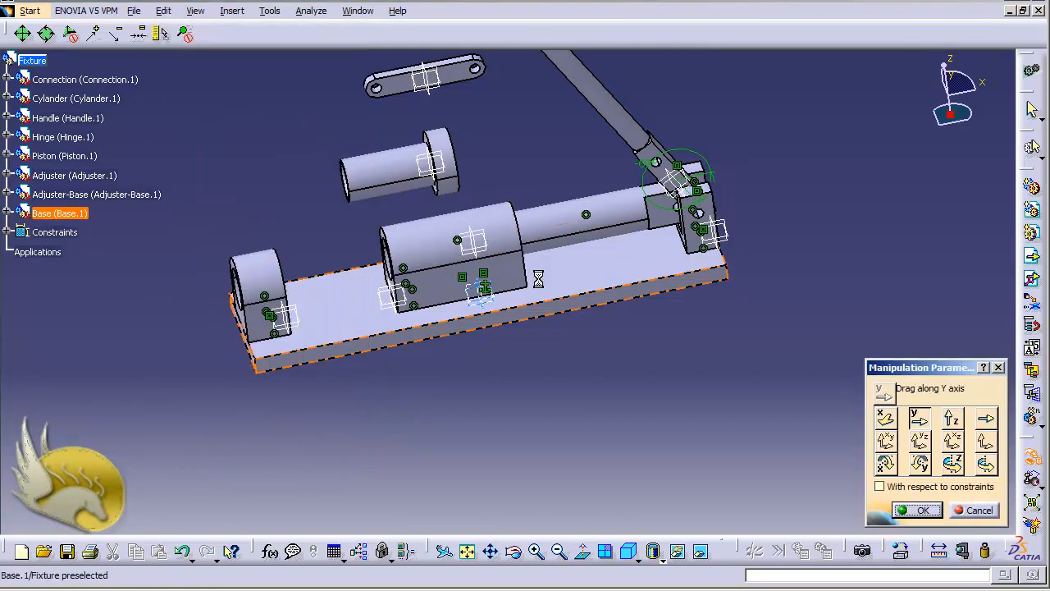
click(884, 418)
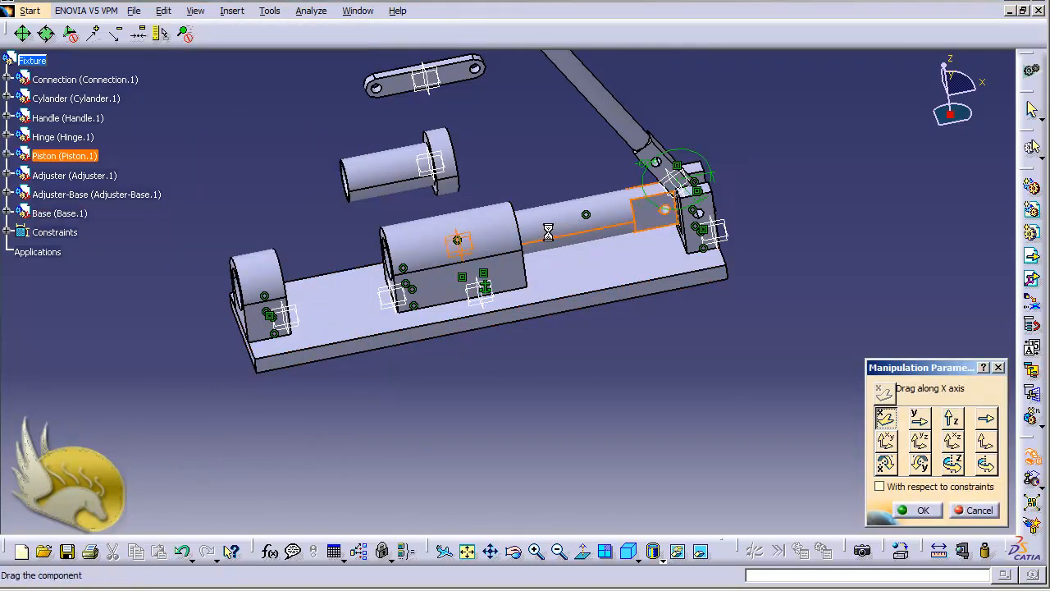
drag(548, 232, 469, 250)
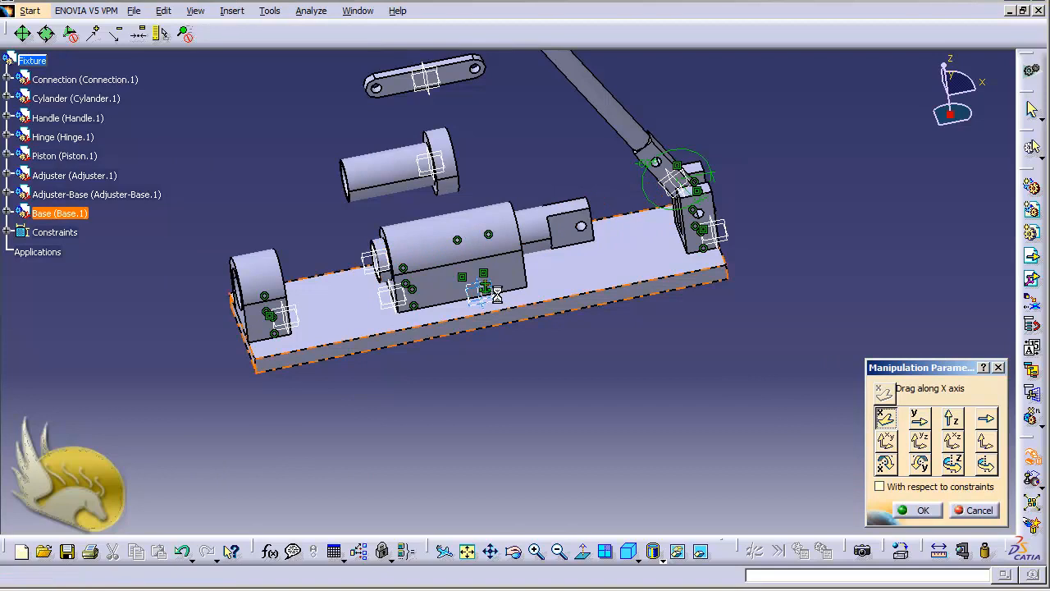
click(902, 510)
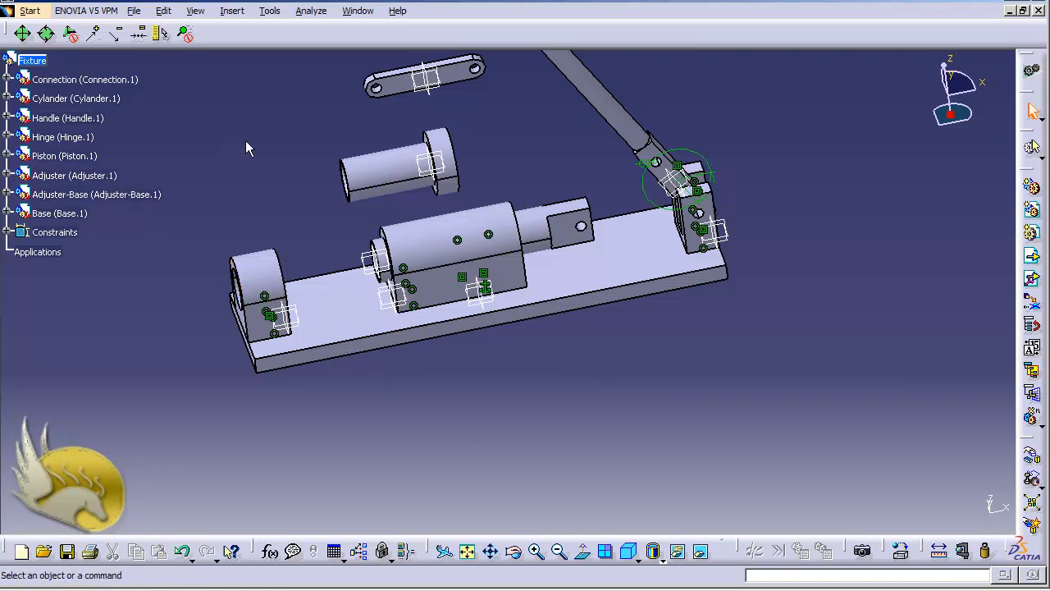
Add a coincidence constraint between the adjuster's axis and the bore axis of the adjuster base
click(231, 10)
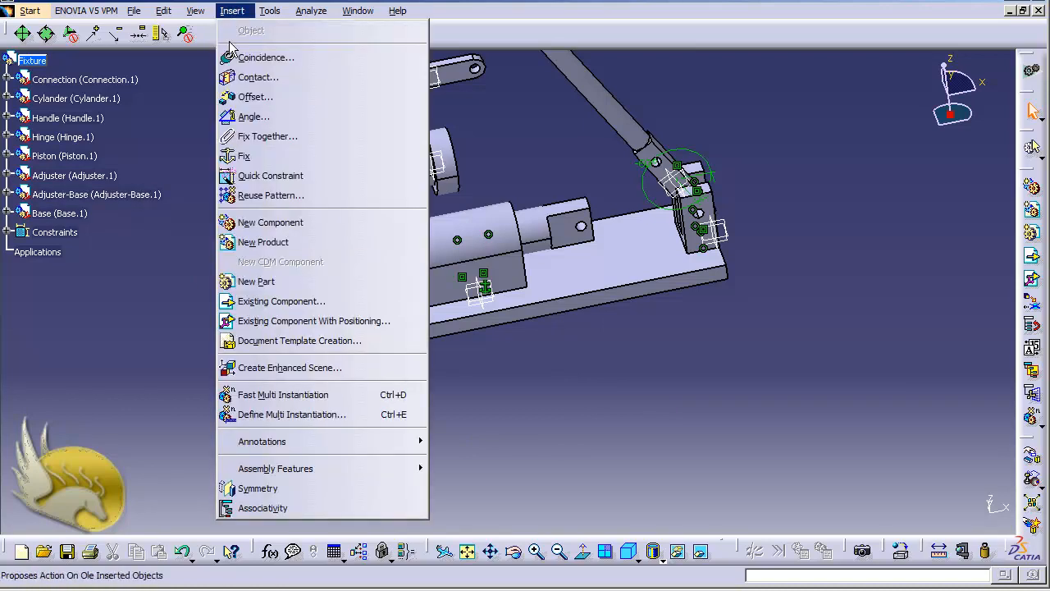
click(261, 56)
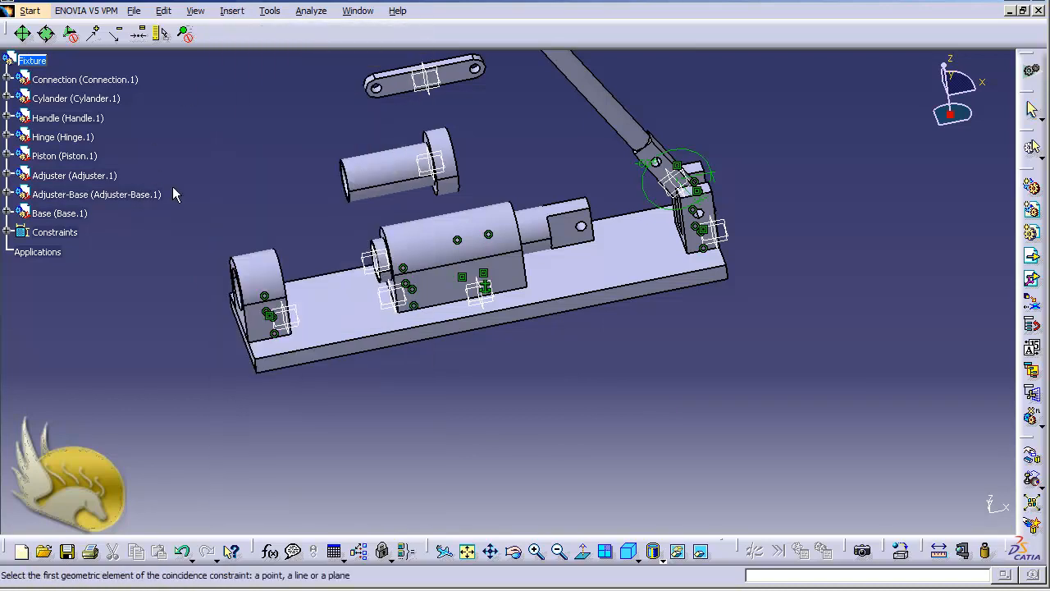
click(371, 186)
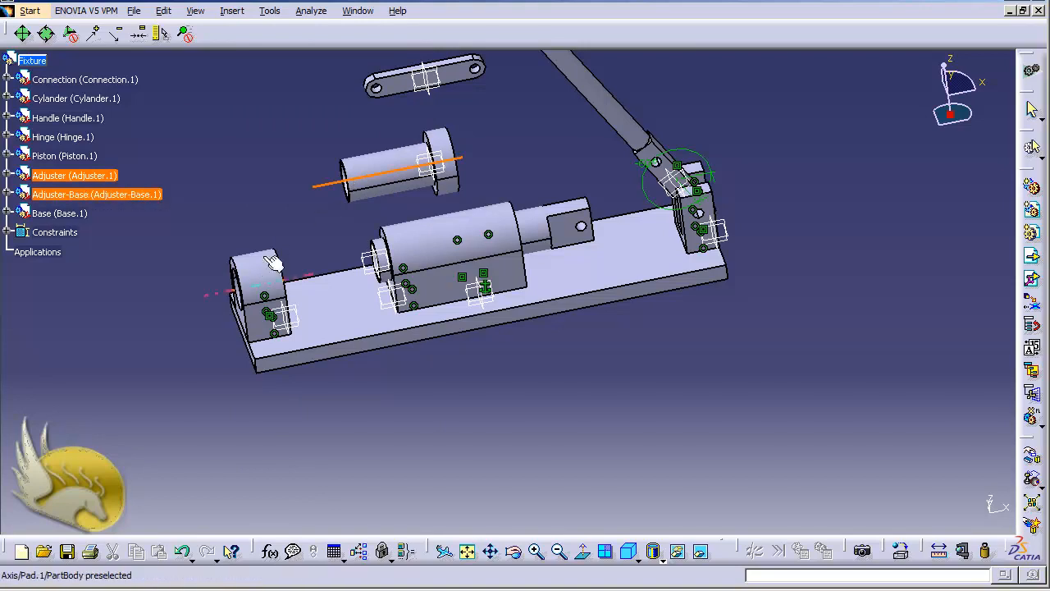
click(263, 282)
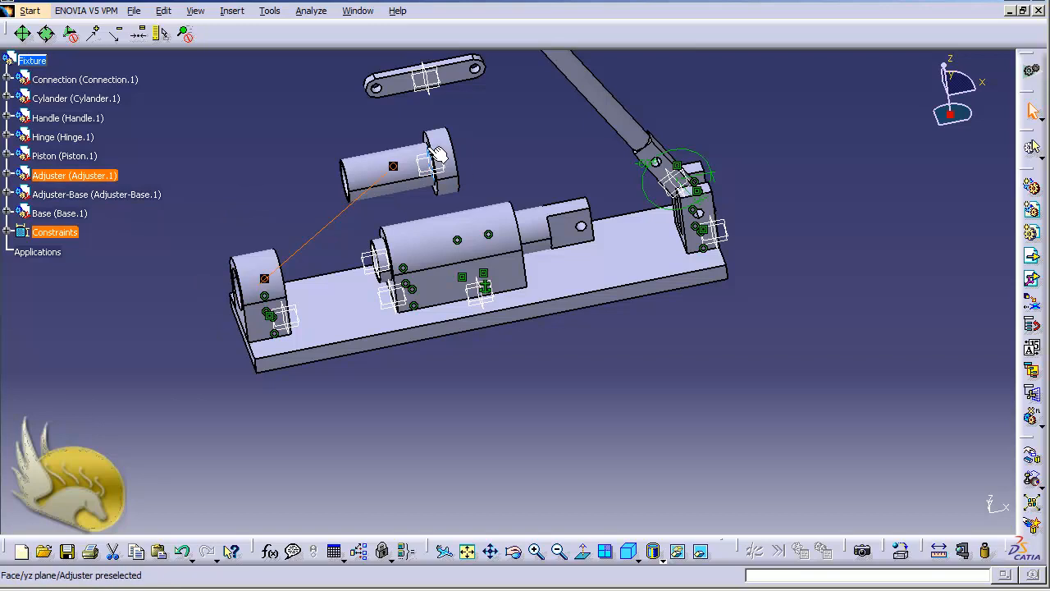
click(251, 119)
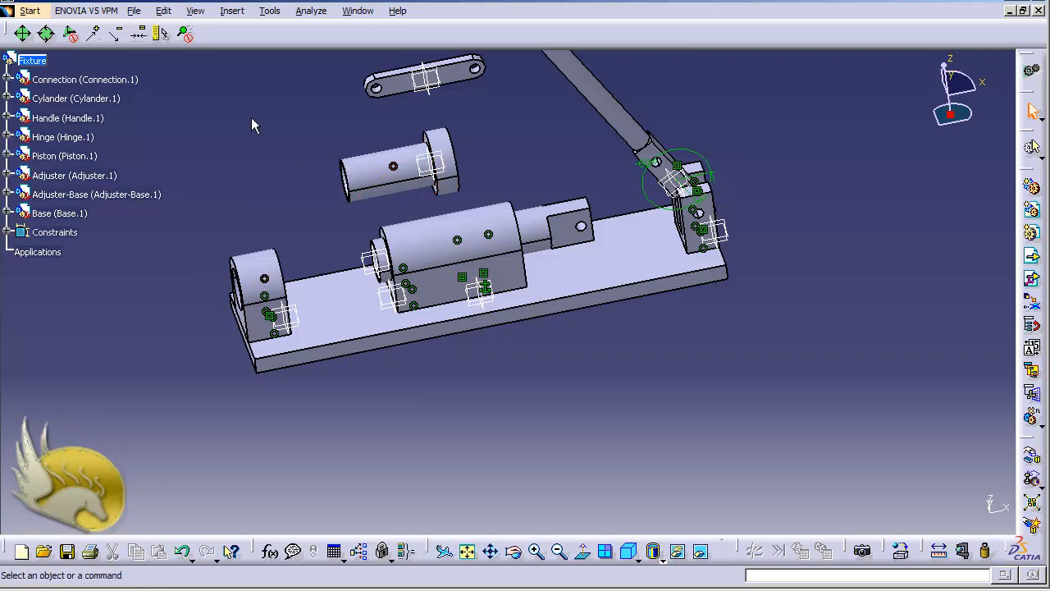
Add a surface contact constraint between the adjuster base's outer end face and the inner face of the adjuster's flange
key(shift+Right)
key(shift+Right)
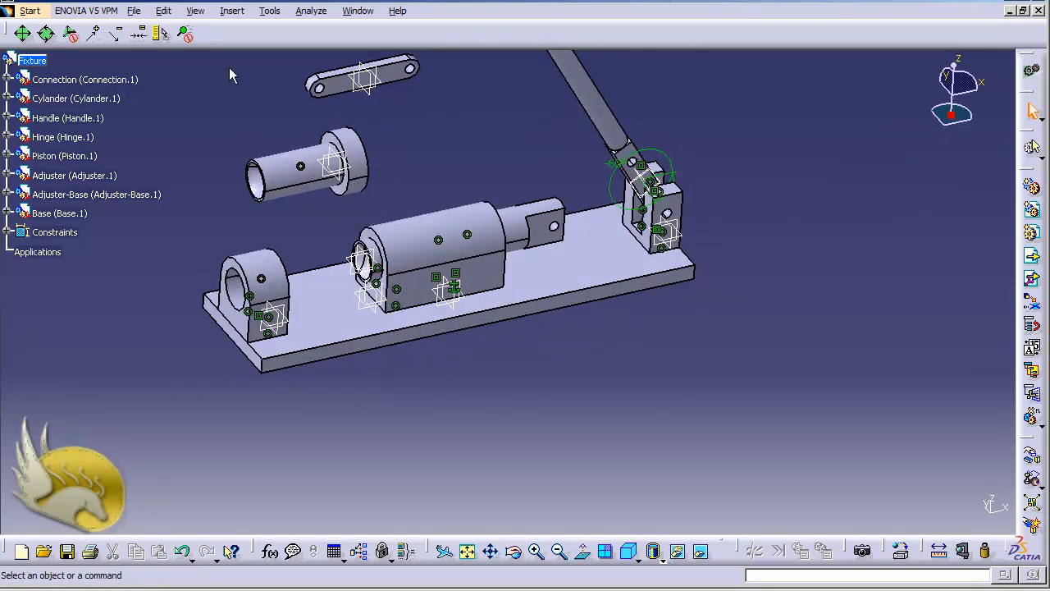
click(232, 11)
click(251, 77)
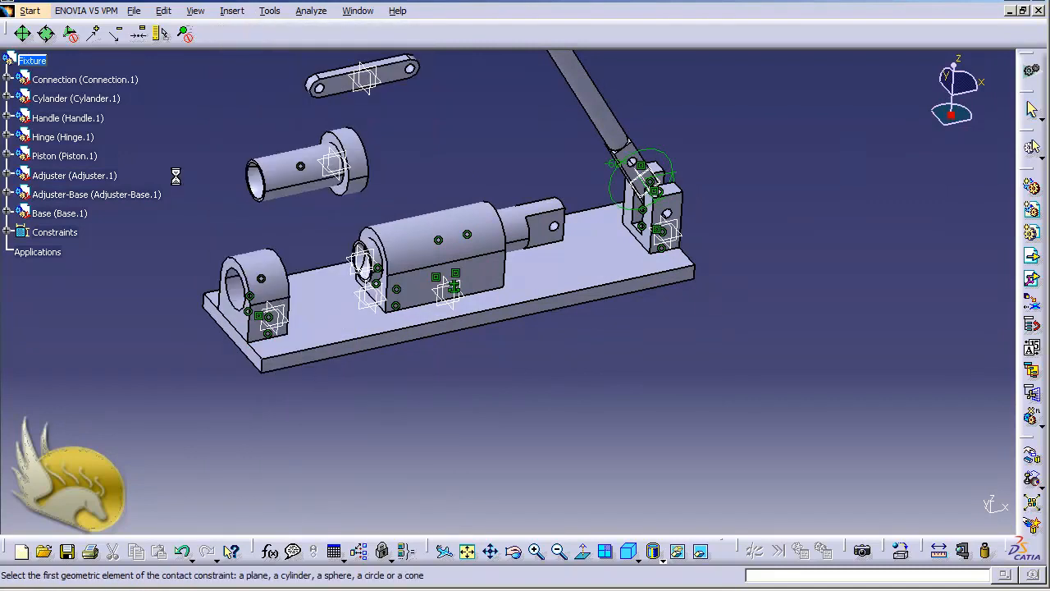
click(228, 316)
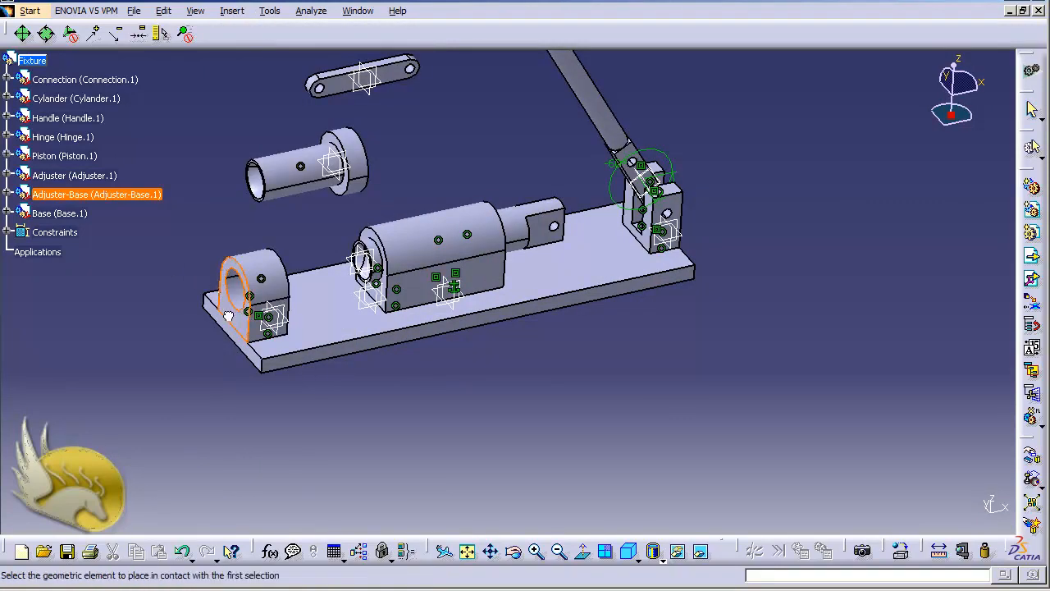
click(336, 146)
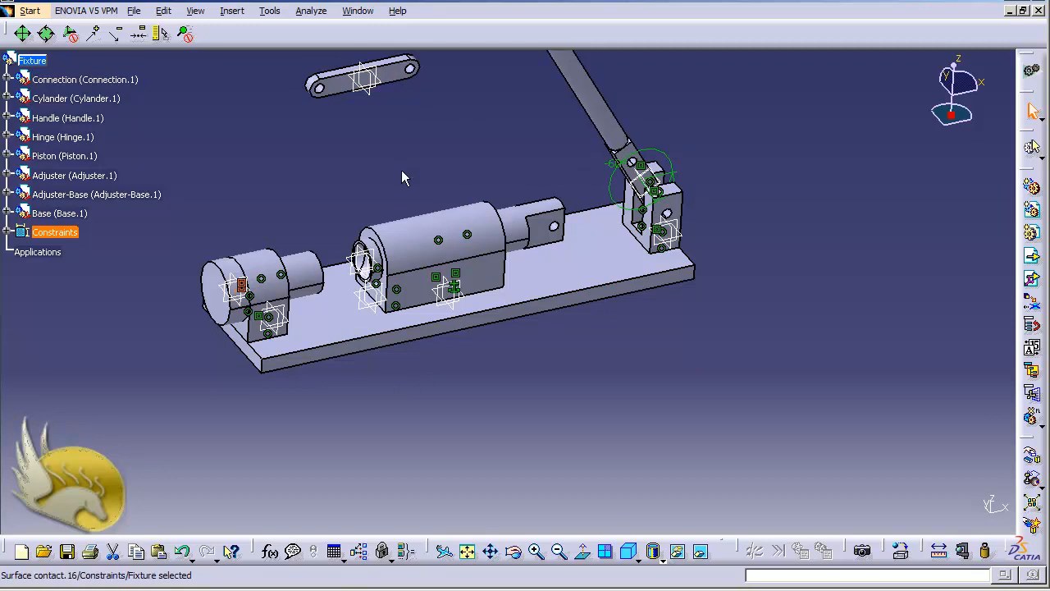
Add a coincidence constraint between the axis of the connection link's adjuster-side hole and the piston's cross-hole axis
click(232, 11)
click(251, 59)
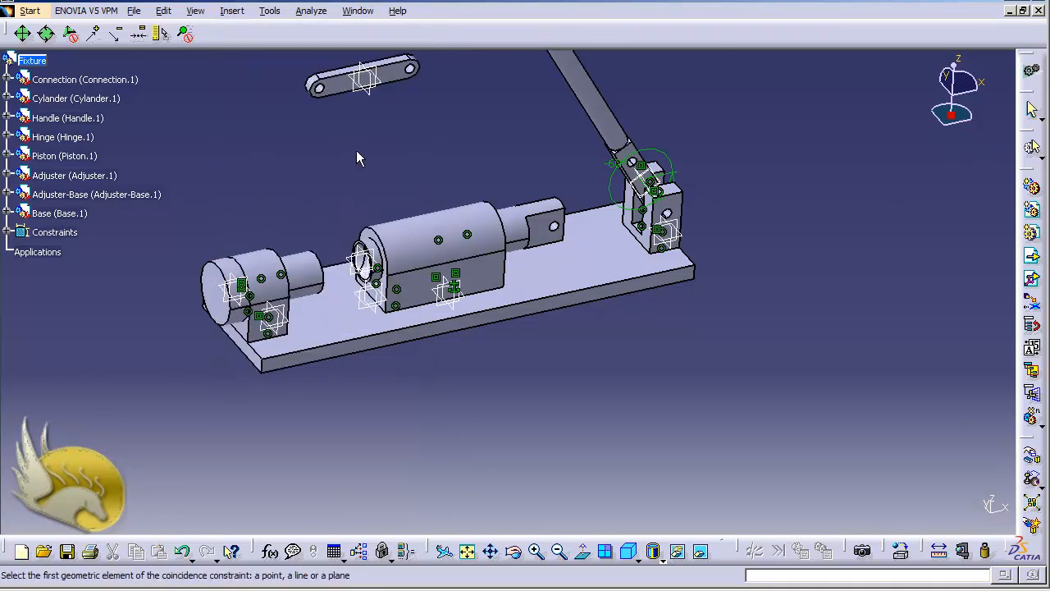
key(ctrl+Page_Up)
key(ctrl+Page_Up)
key(ctrl+Page_Up)
key(ctrl+Page_Up)
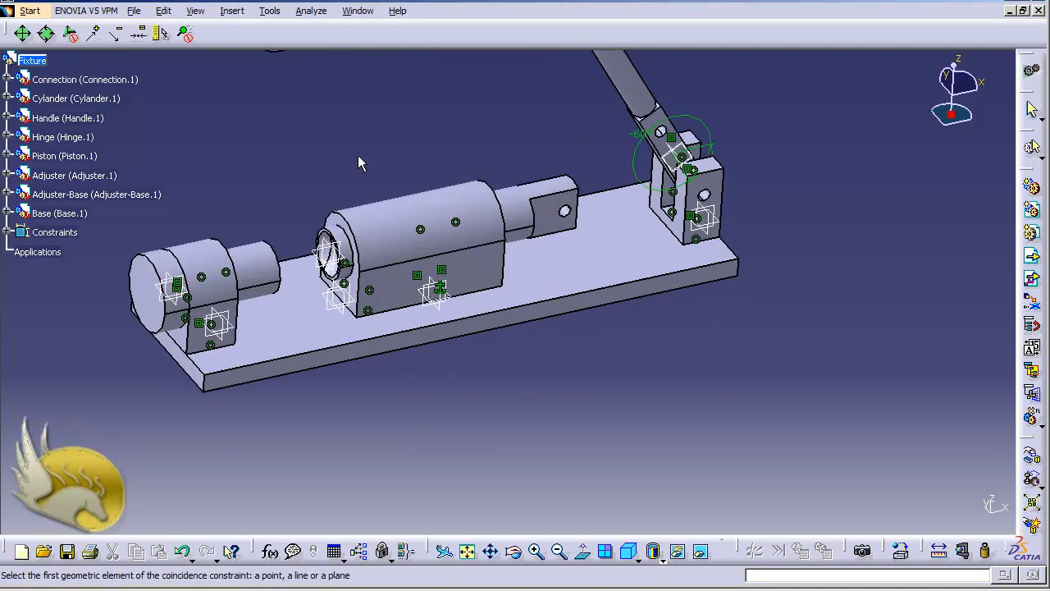
key(ctrl+Down)
key(ctrl+Down)
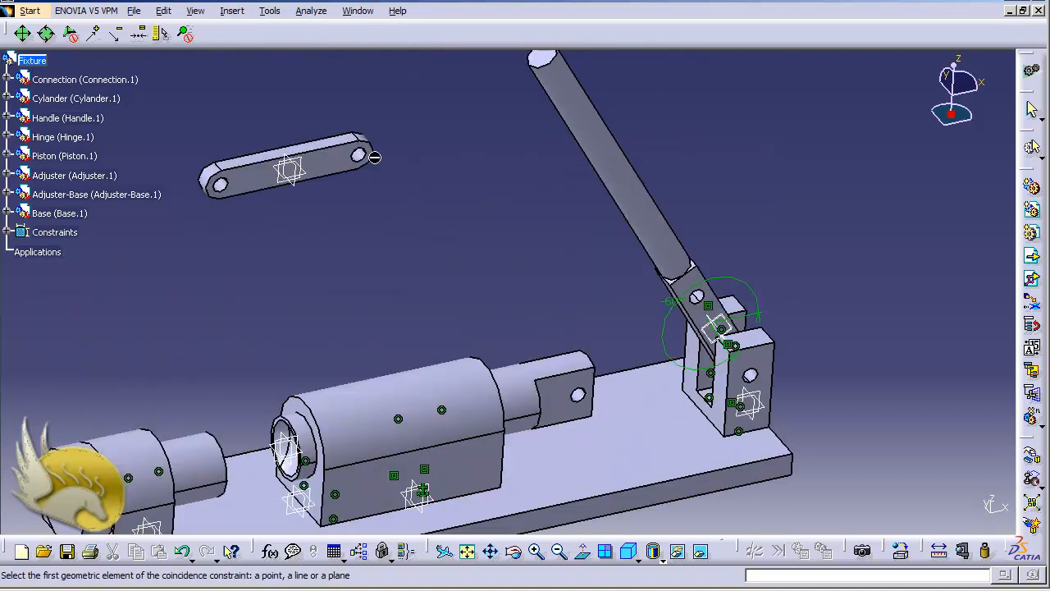
click(226, 188)
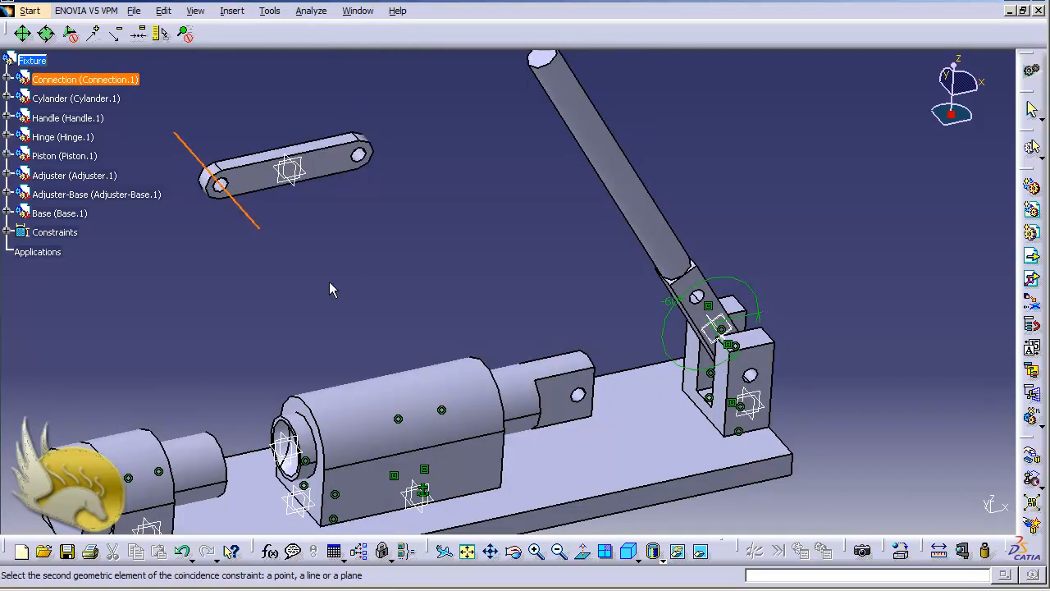
click(581, 399)
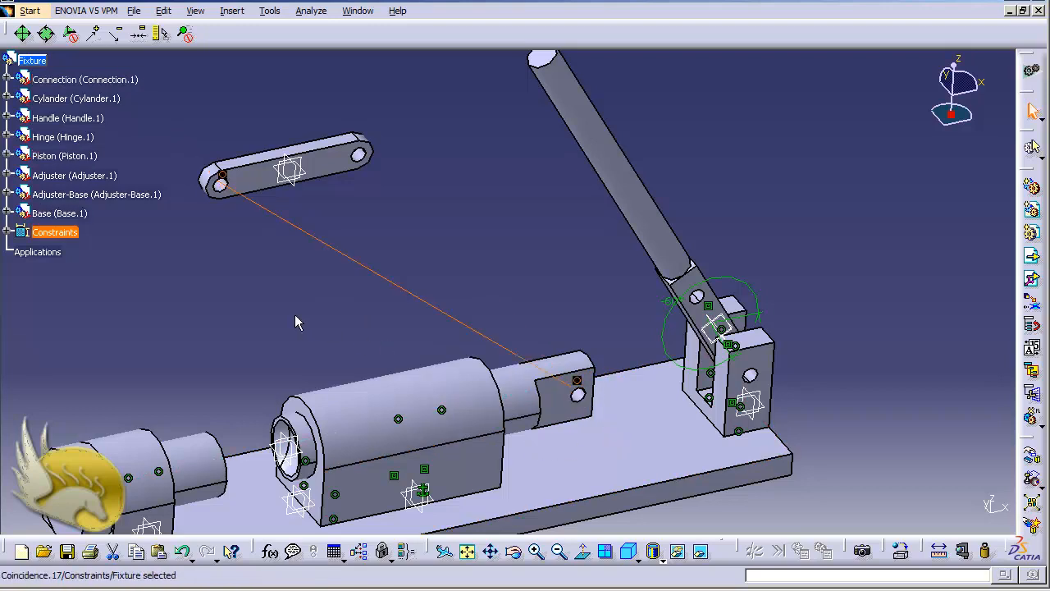
Add a coincidence constraint between the axis of the connection link's other hole and the axis of the handle's free hole
click(226, 11)
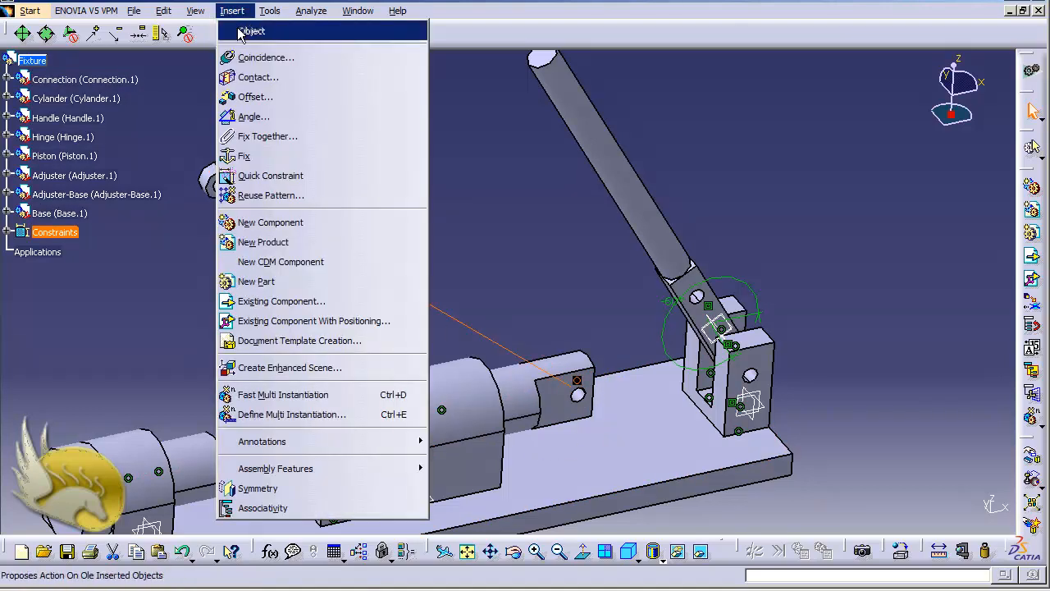
click(256, 58)
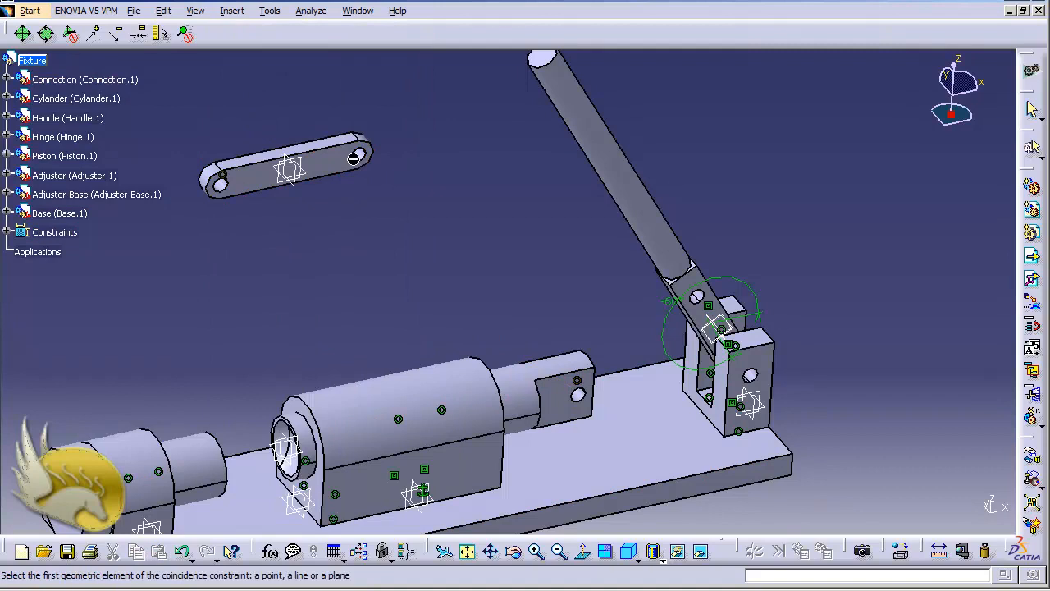
click(367, 157)
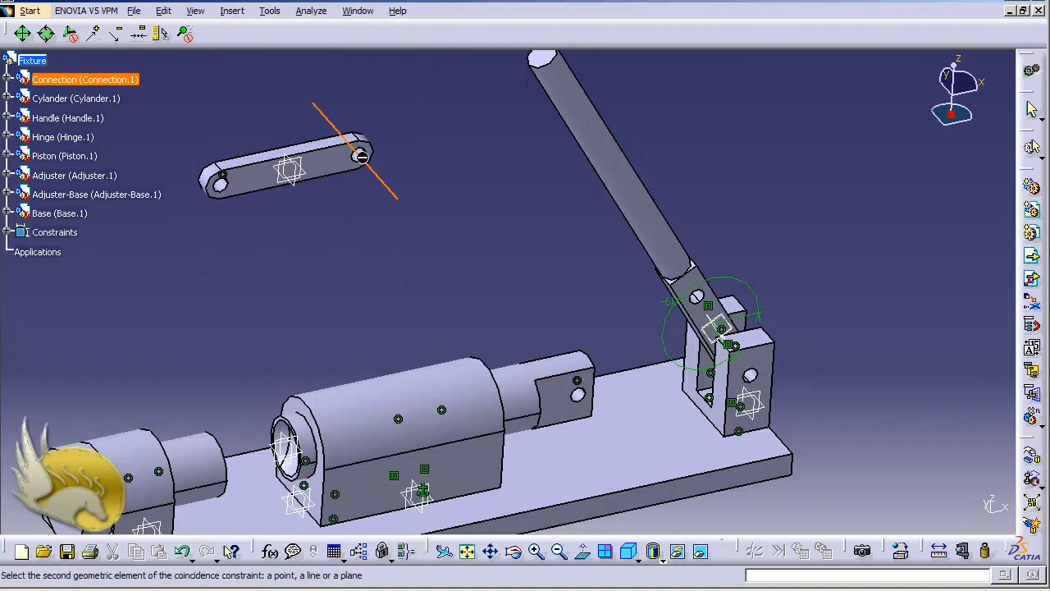
click(705, 301)
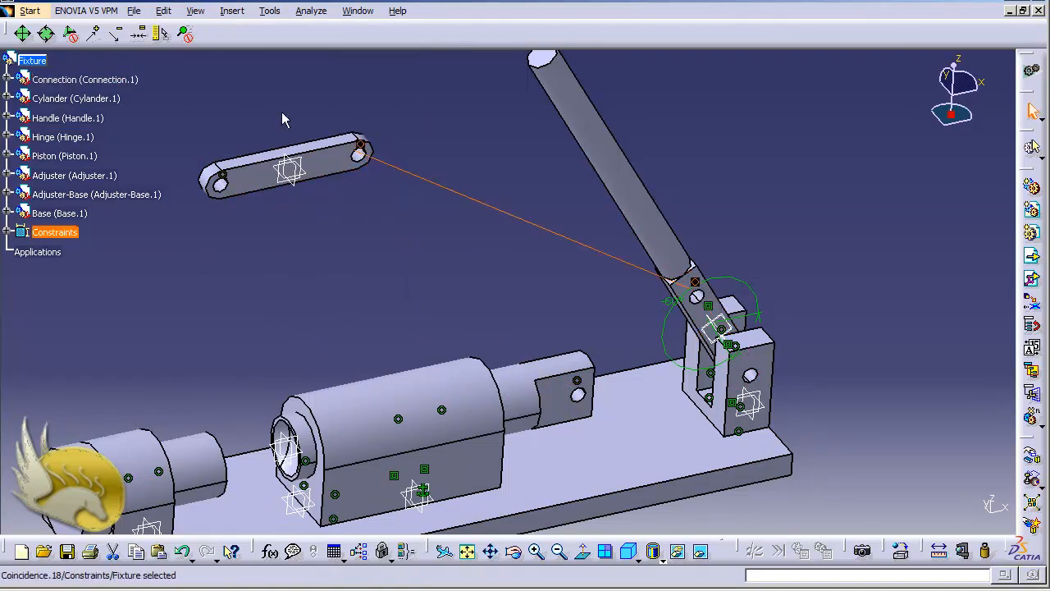
Add a surface contact constraint between the piston's flat end face and the rear face of the connection link
click(232, 10)
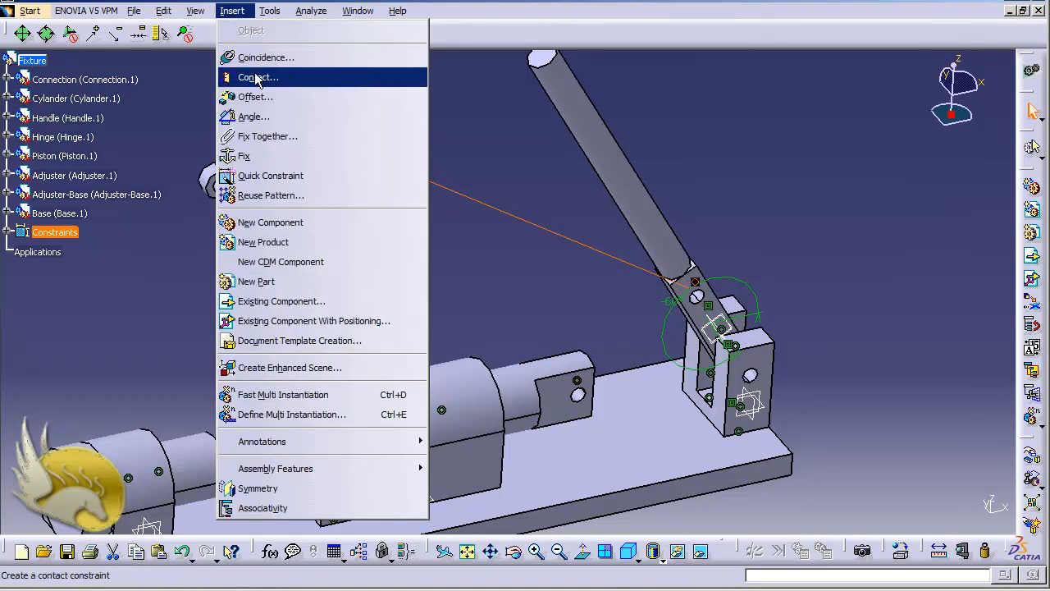
click(256, 79)
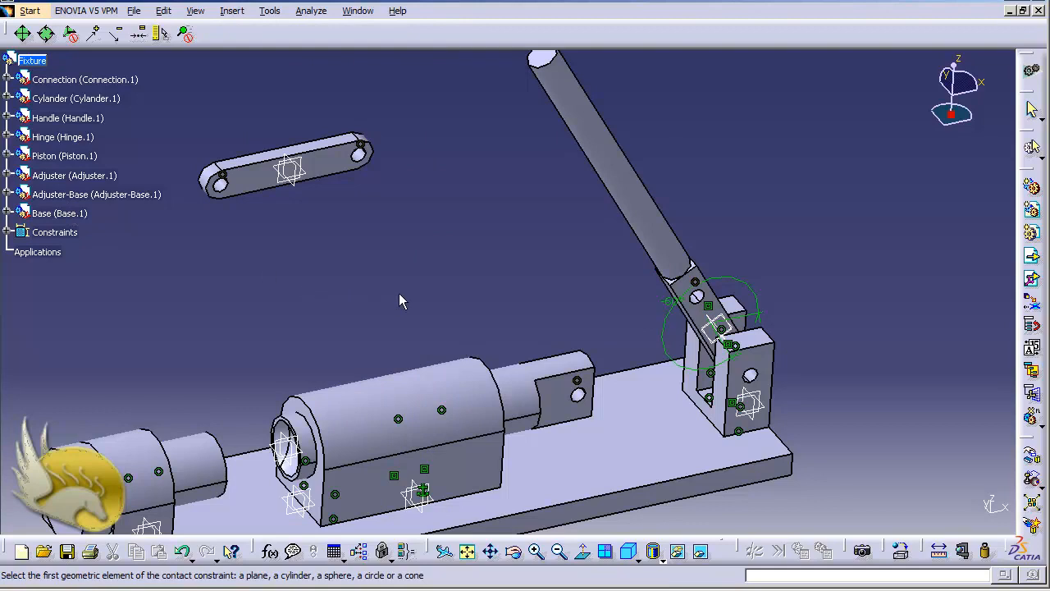
click(563, 402)
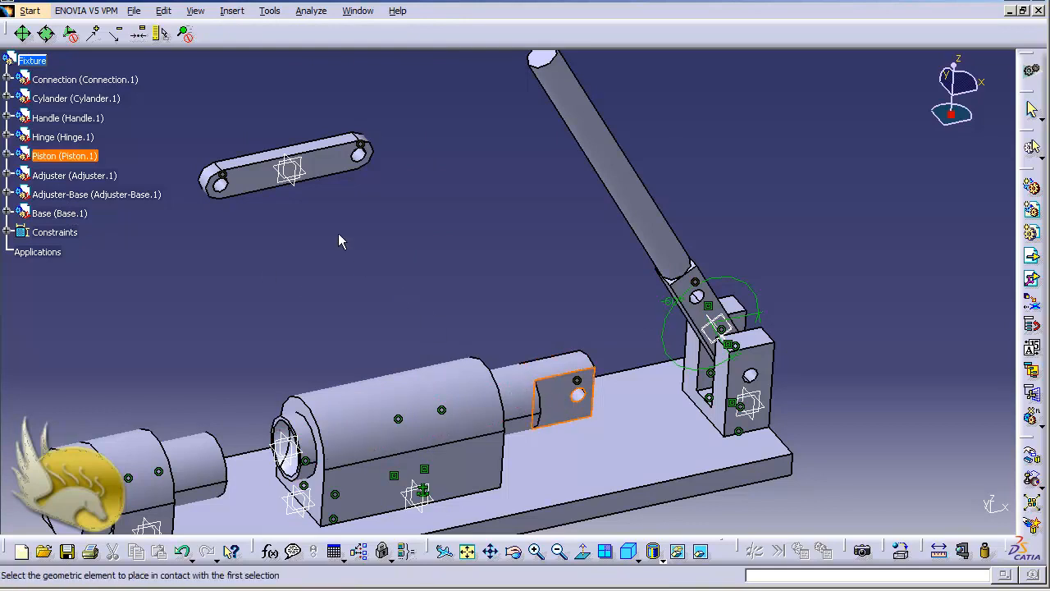
key(shift+Down)
key(shift+Down)
key(shift+Down)
key(shift+Down)
key(shift+Down)
key(shift+Down)
key(shift+Down)
key(shift+Down)
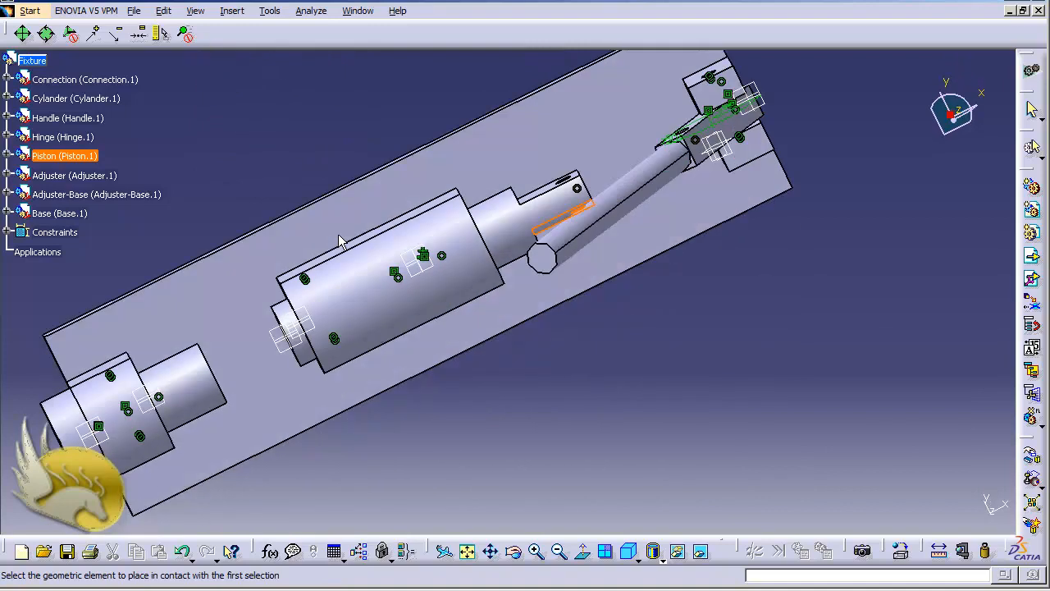
key(ctrl+Page_Down)
key(ctrl+Page_Down)
key(ctrl+Page_Down)
key(ctrl+Page_Down)
key(shift+Down)
key(shift+Down)
key(shift+Down)
key(shift+Down)
key(shift+Down)
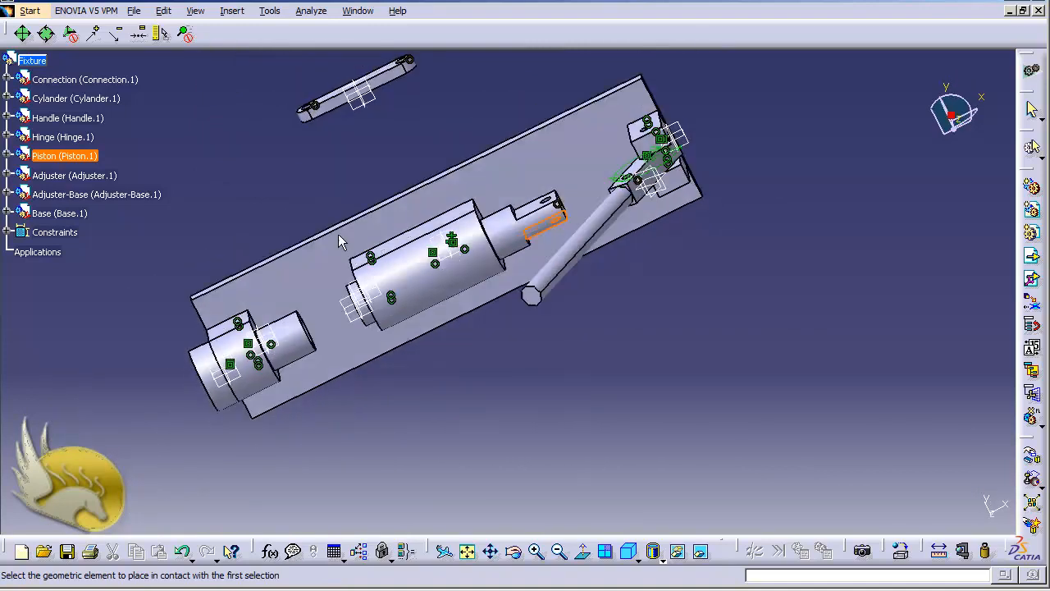
key(shift+Down)
key(shift+Down)
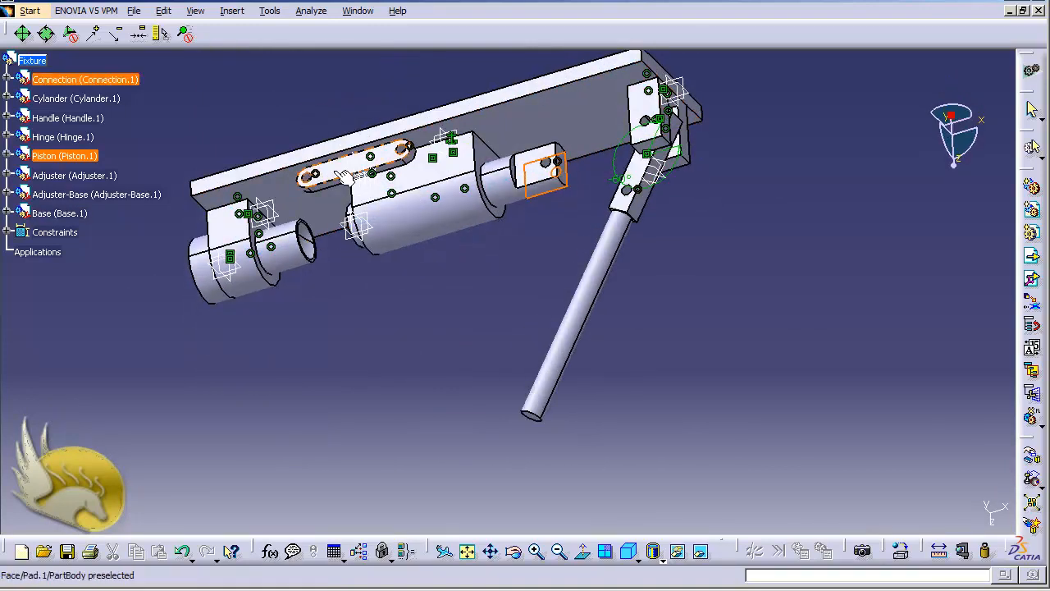
click(343, 174)
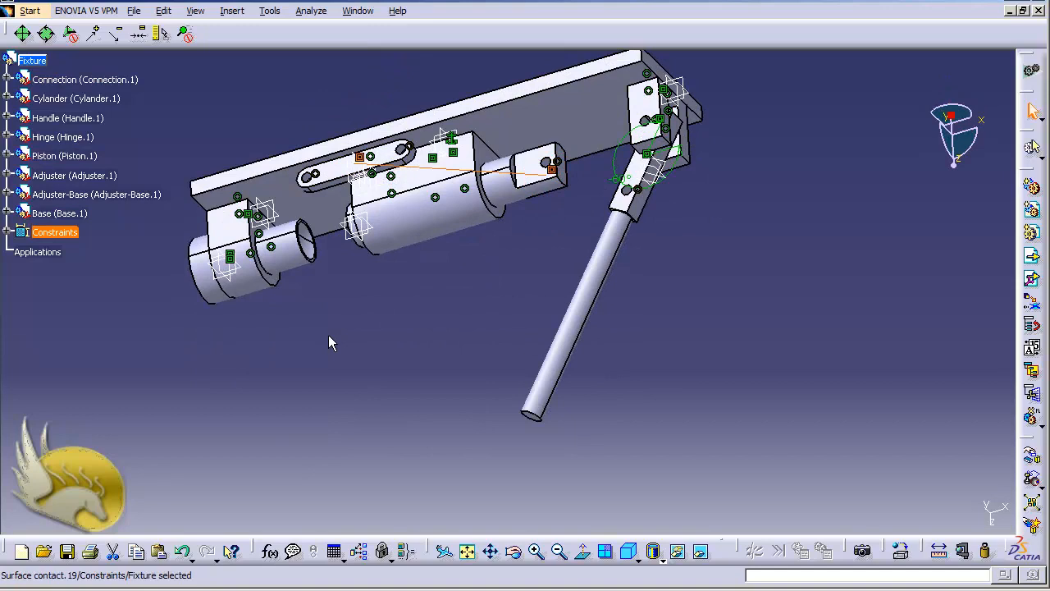
Add a surface contact constraint between the connection link's rear face and the handle's flat side face, and update the assembly
click(233, 10)
click(246, 76)
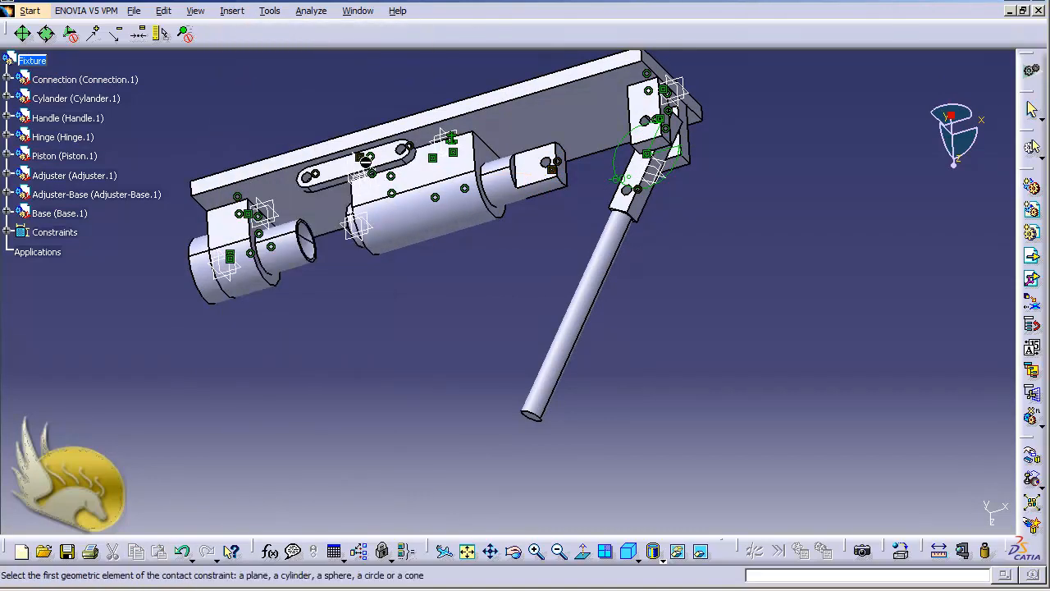
click(393, 156)
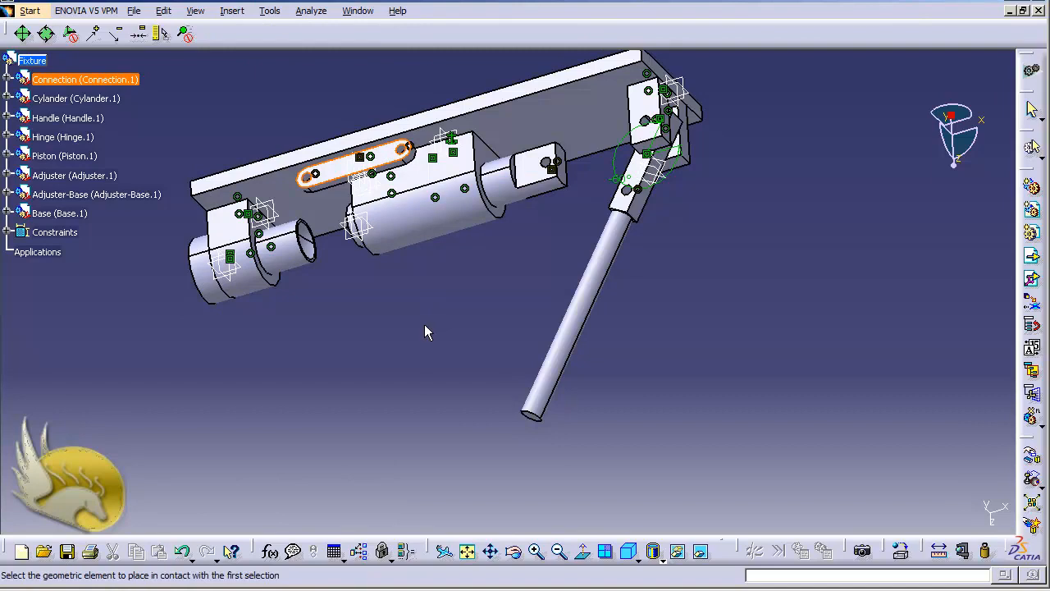
key(shift+Up)
key(shift+Up)
key(shift+Up)
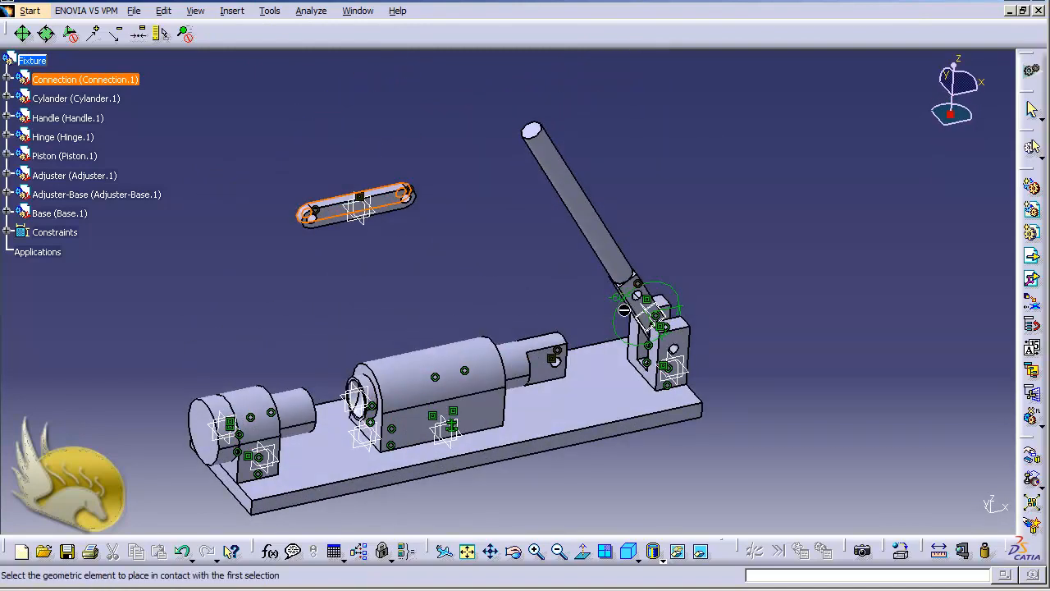
scroll(646, 318, down, 1)
scroll(646, 318, up, 1)
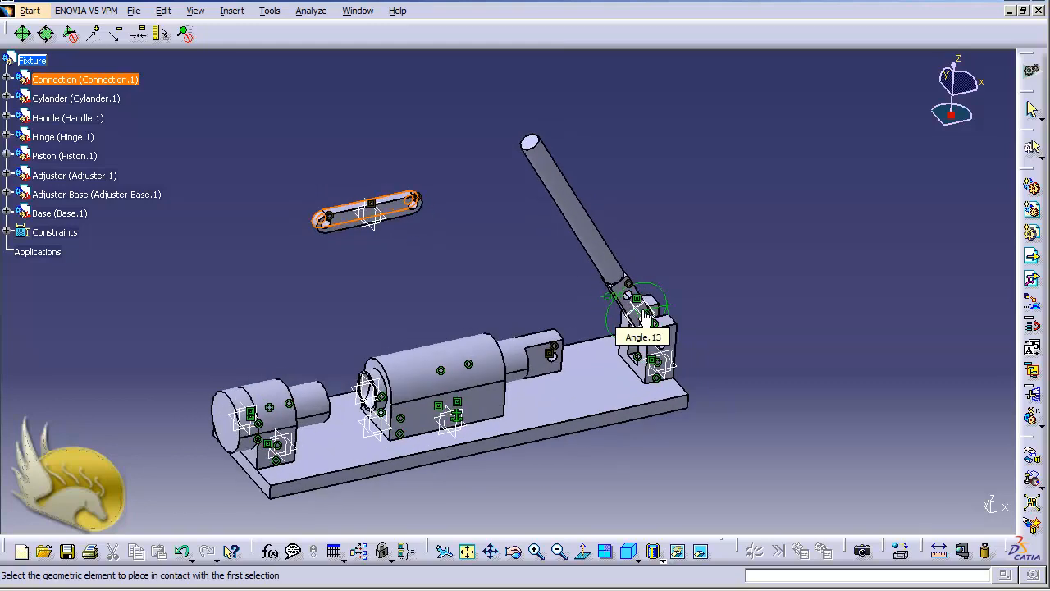
scroll(646, 318, up, 5)
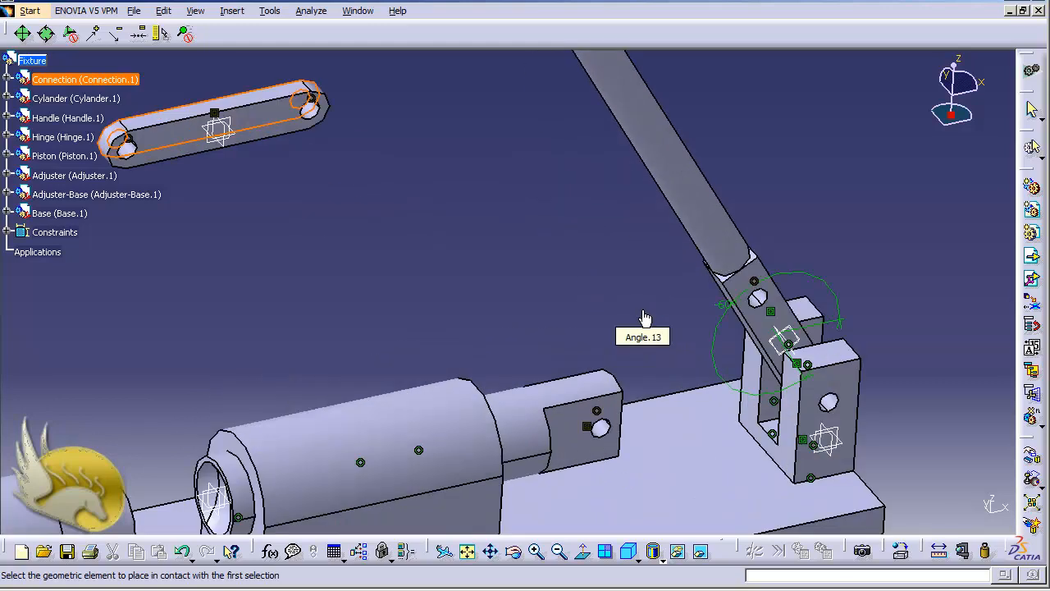
click(764, 319)
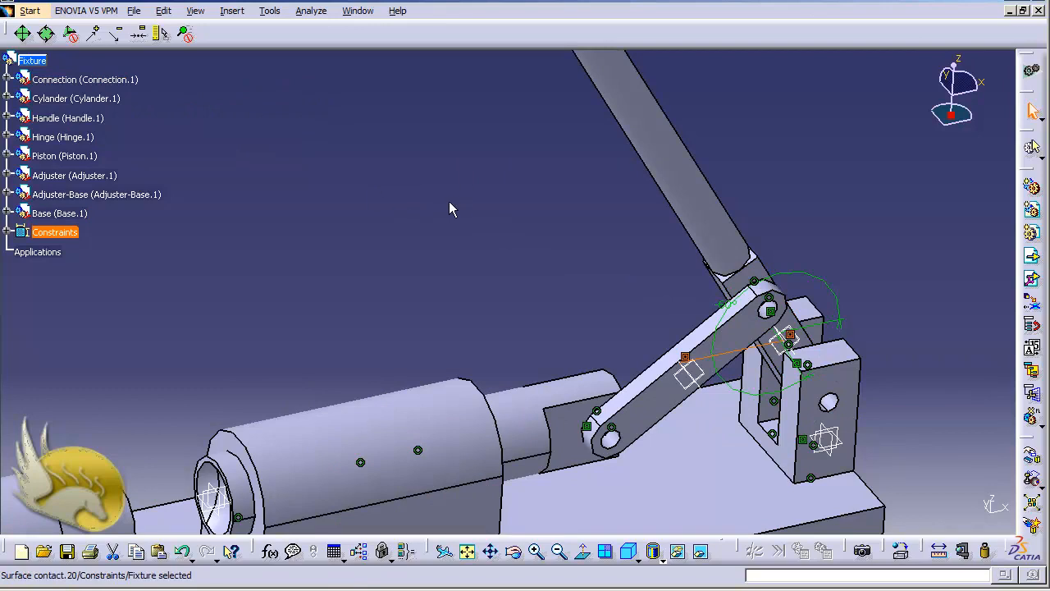
Clear the constraint selection and save the fixture assembly
click(429, 209)
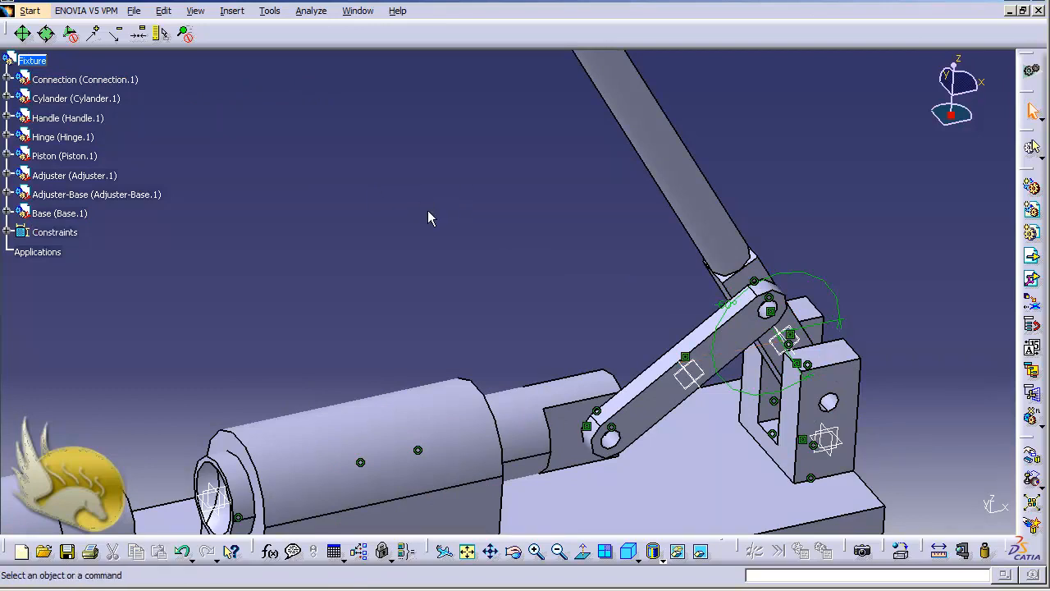
scroll(427, 210, down, 3)
scroll(428, 210, down, 3)
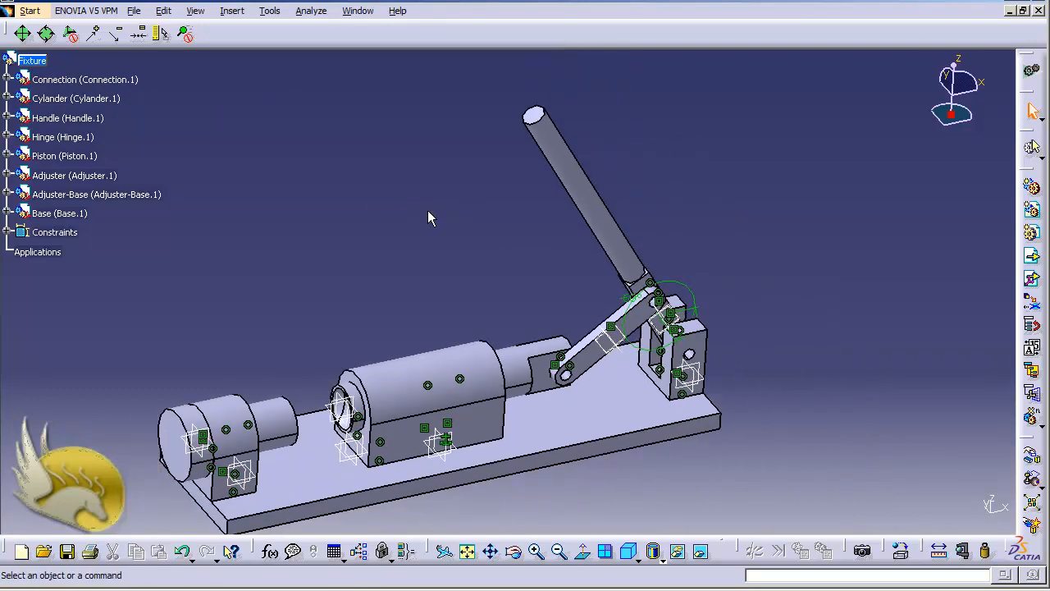
key(ctrl+s)
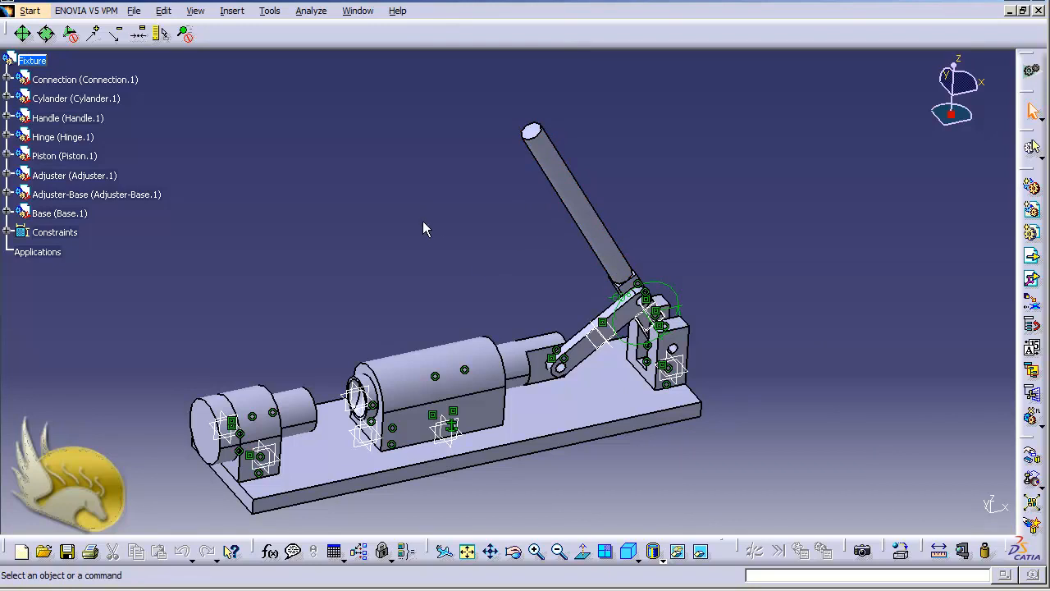
Set the angle constraint between the handle and the hinge to -30 deg and update the assembly
double_click(674, 288)
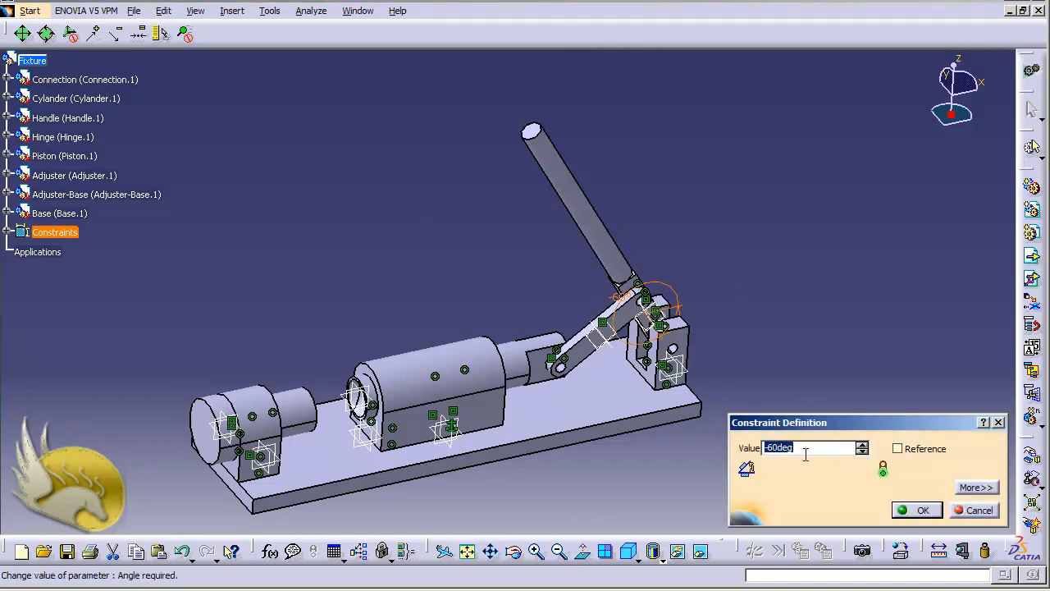
text(-30)
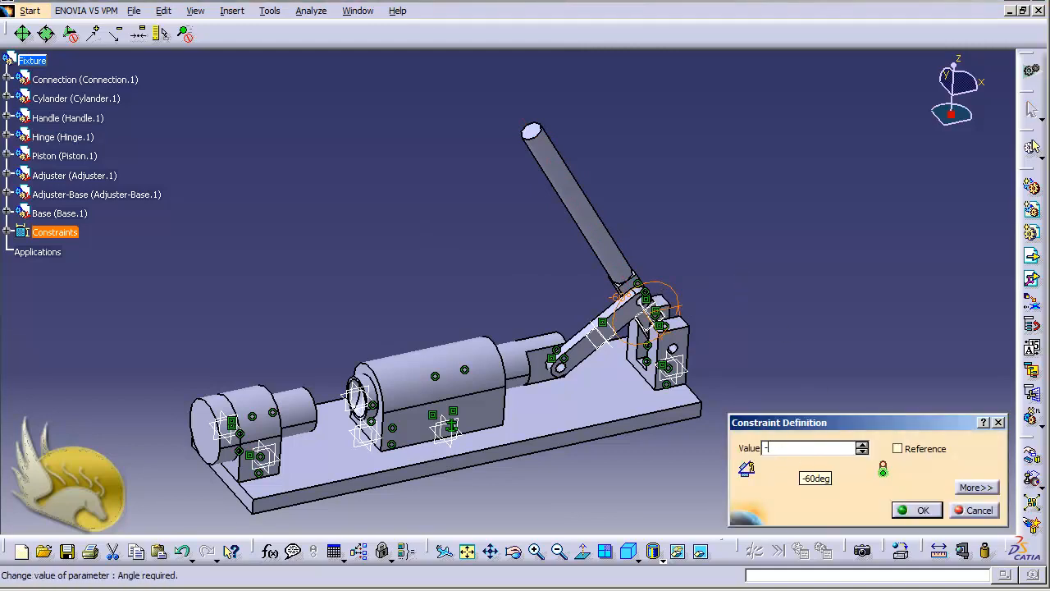
click(901, 510)
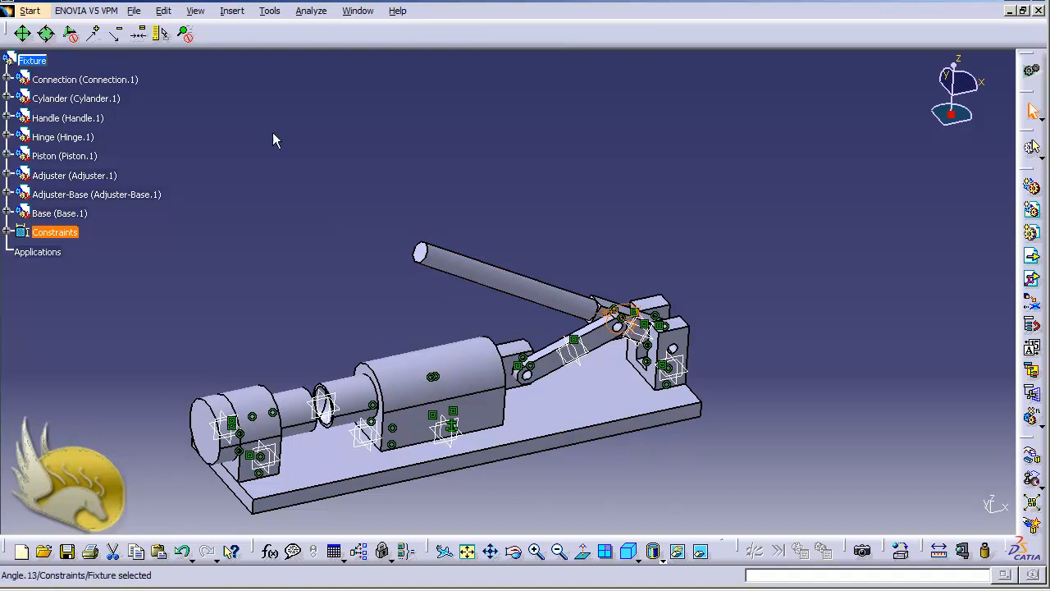
Manipulate the piston along the X axis toward the hinge without respecting constraints, and update the assembly
click(168, 11)
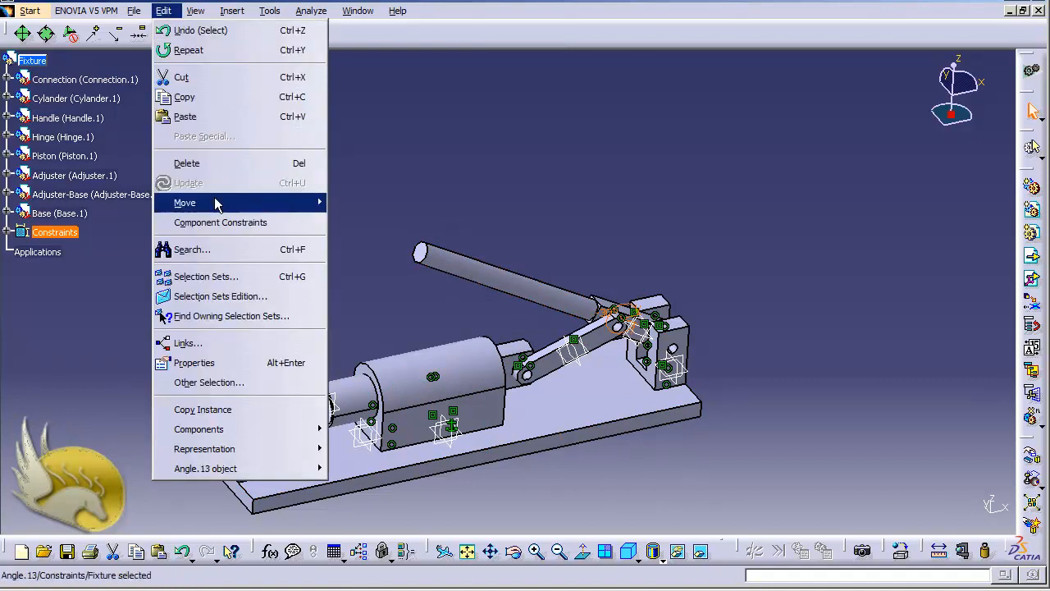
mouse_move(216, 203)
click(371, 202)
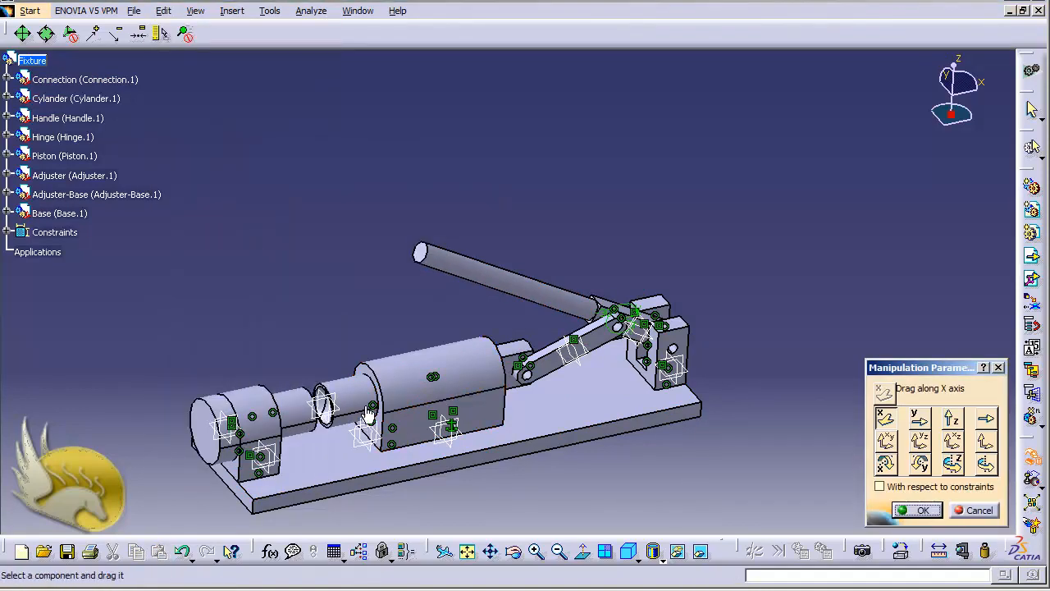
drag(362, 400, 444, 397)
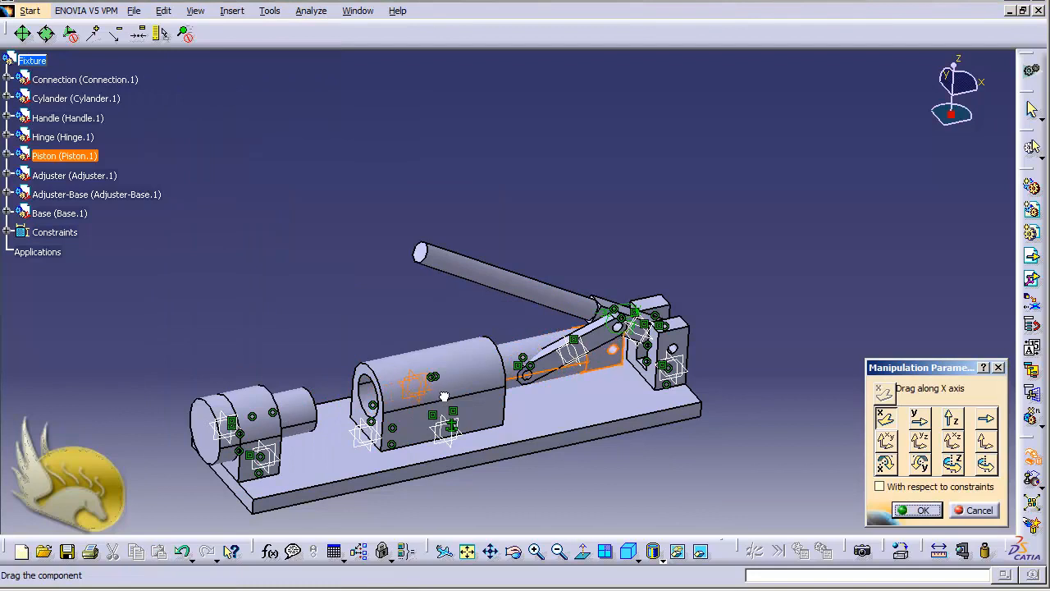
click(916, 511)
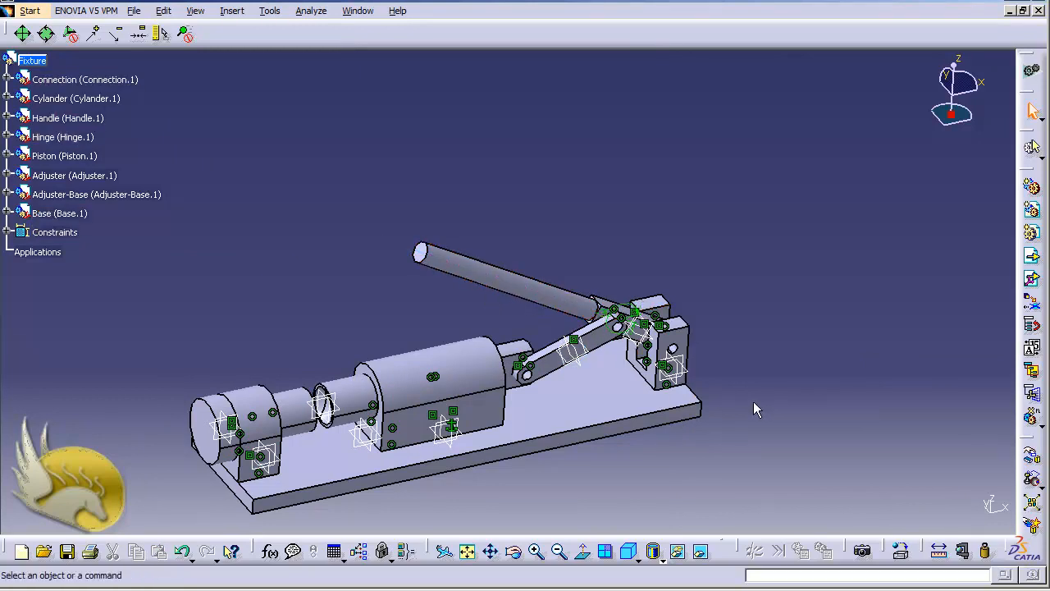
Examine the handle, connection link and piston mechanism from the side and from slightly below the base plate
key(shift+Right)
key(shift+Right)
key(shift+Right)
key(shift+Left)
key(shift+Left)
key(shift+Left)
key(shift+Left)
key(shift+Left)
key(shift+Left)
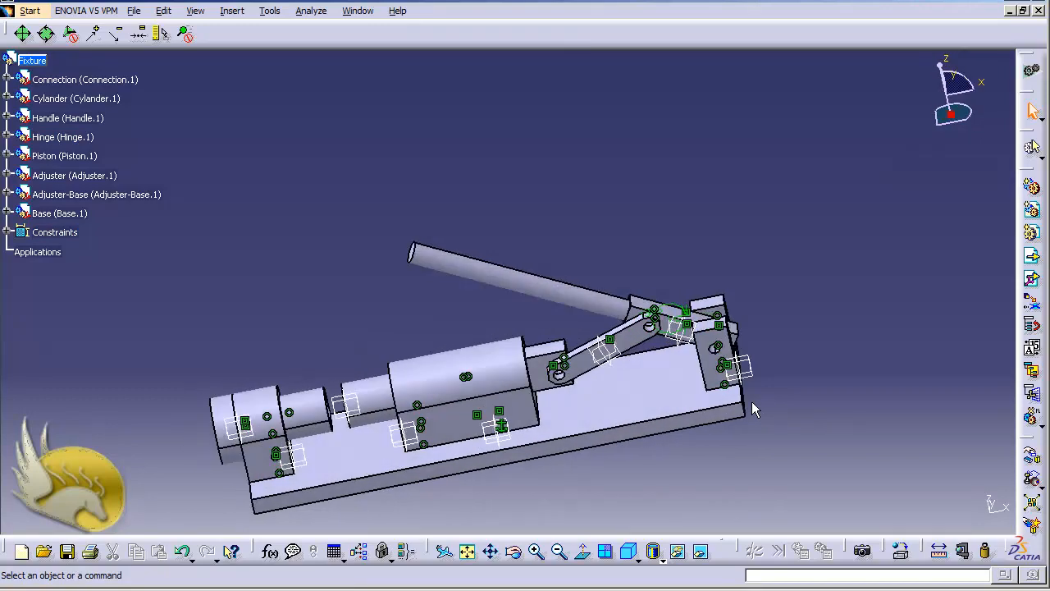
key(shift+Left)
key(shift+Left)
key(shift+Left)
key(shift+Up)
key(shift+Up)
key(shift+Up)
key(shift+Up)
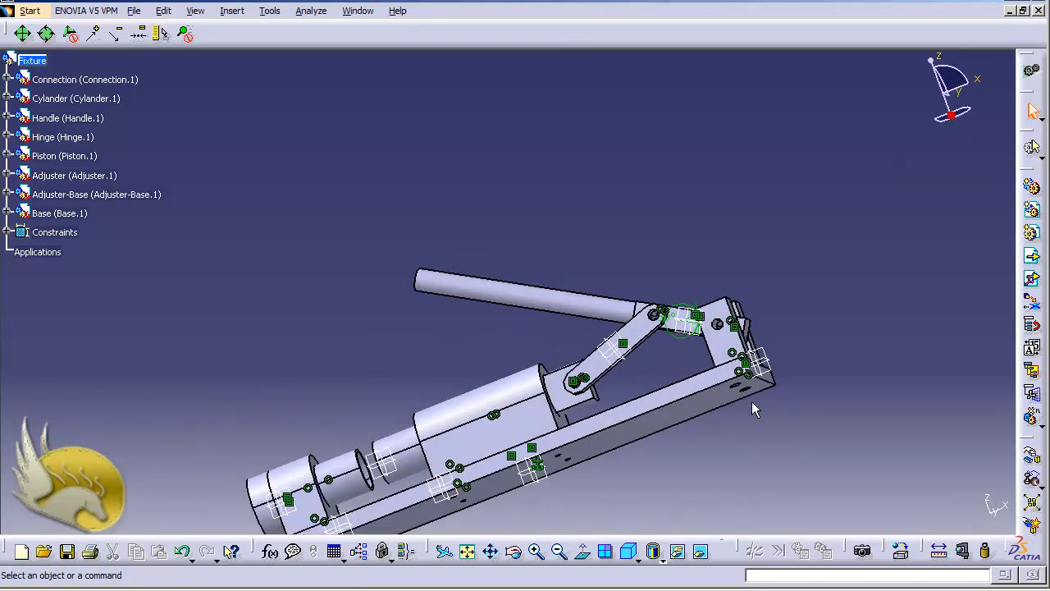
key(shift+Down)
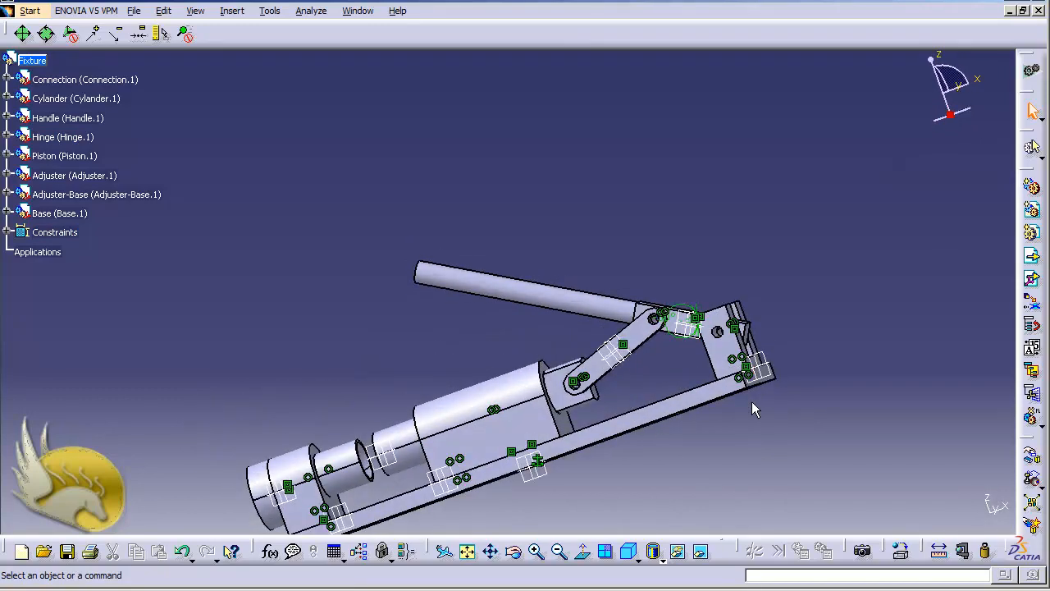
Set the Angle.13 constraint between the handle and the hinge to -45 deg
click(8, 232)
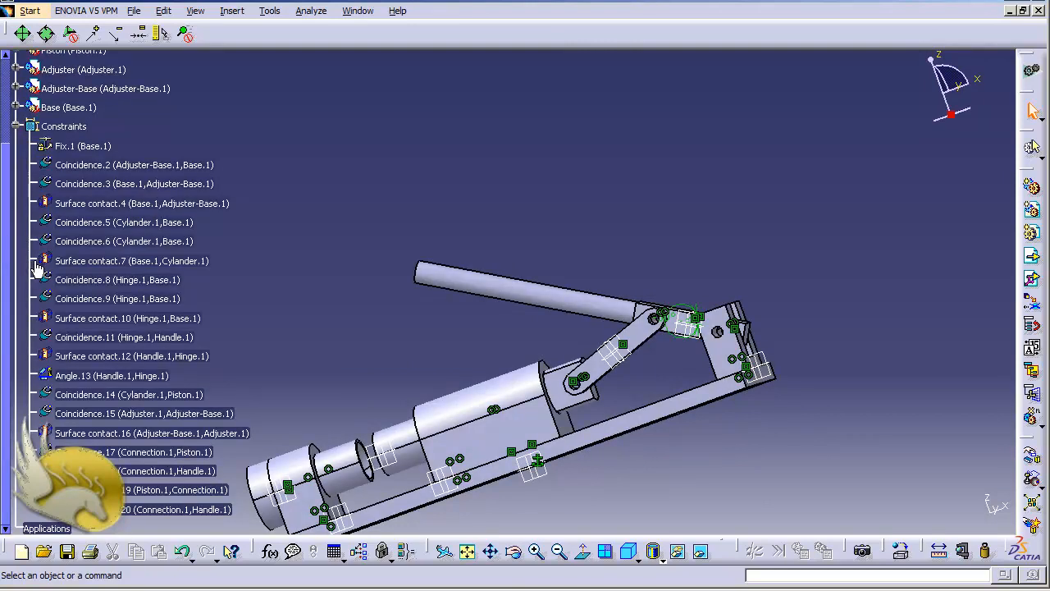
double_click(86, 377)
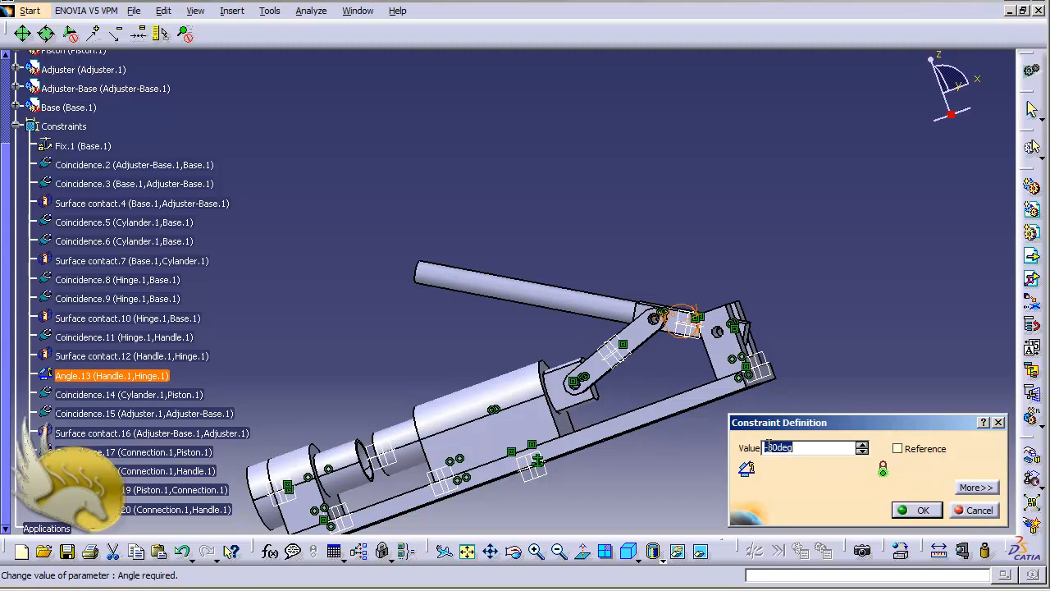
text(-45)
click(915, 510)
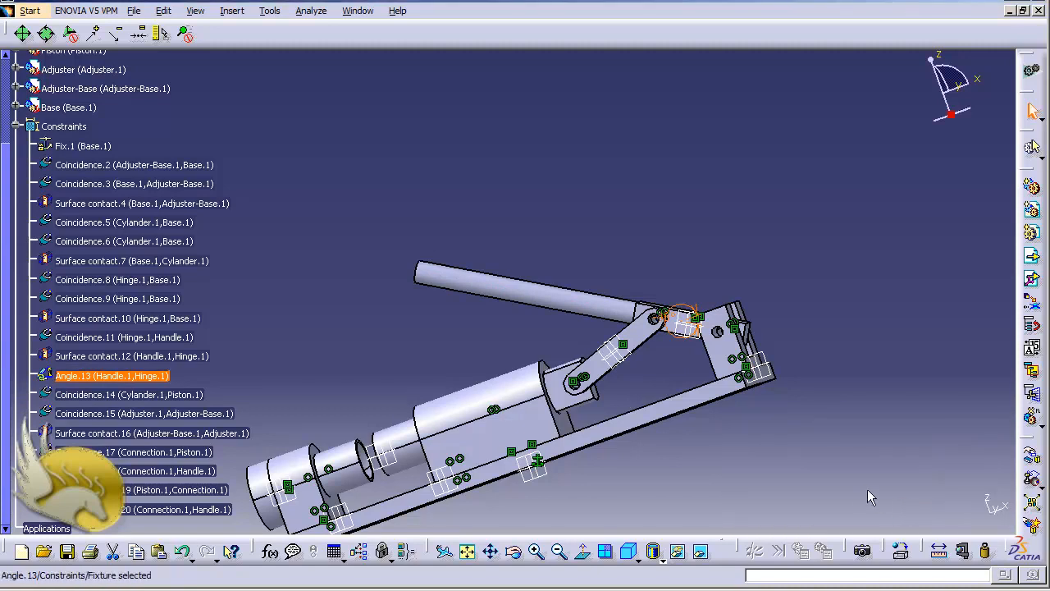